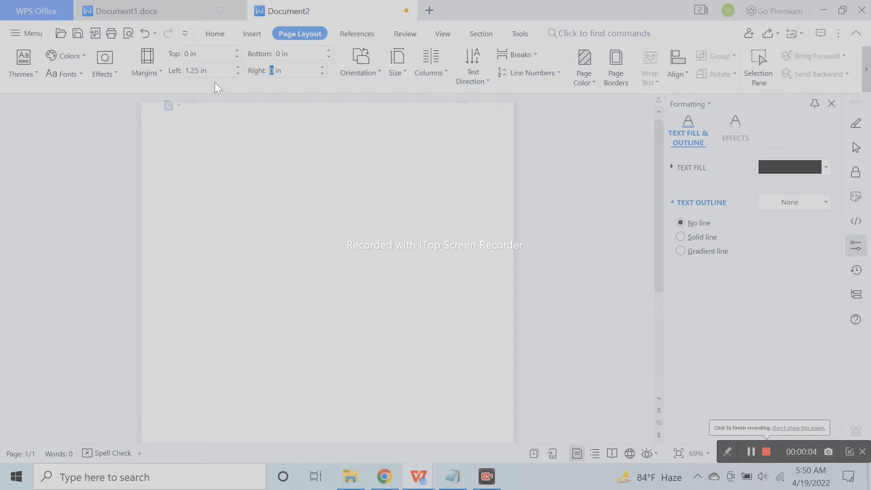
Set all four page margins to 0 in, then pick the Rectangle from the Shapes gallery
{"action": "type", "text": "0"}
{"action": "left_click", "coordinate": [402, 243]}
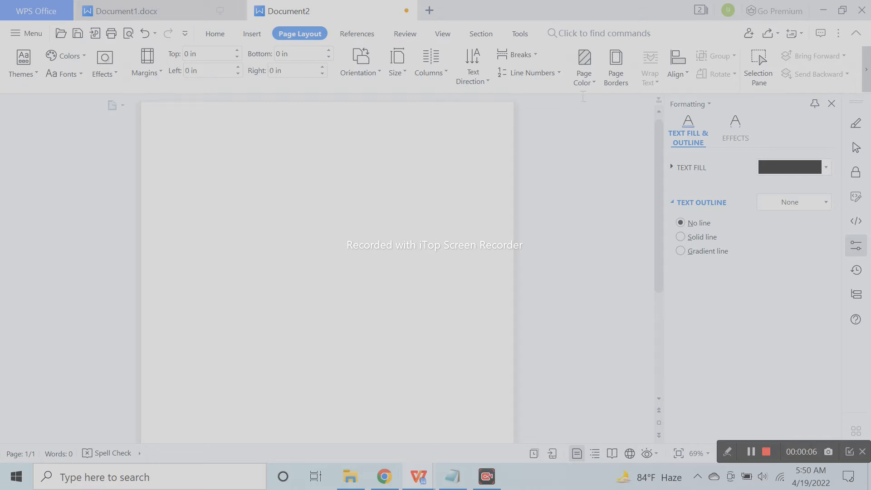
{"action": "left_click", "coordinate": [252, 34]}
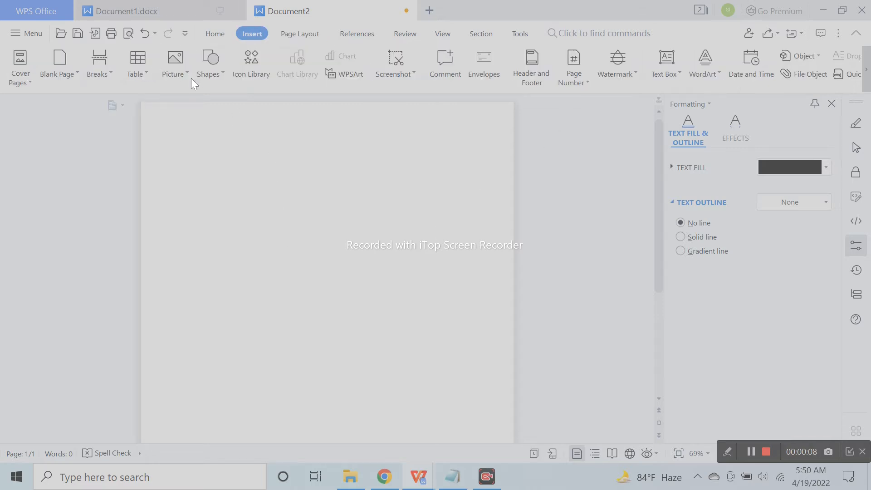
{"action": "left_click", "coordinate": [211, 65]}
{"action": "left_click", "coordinate": [244, 85]}
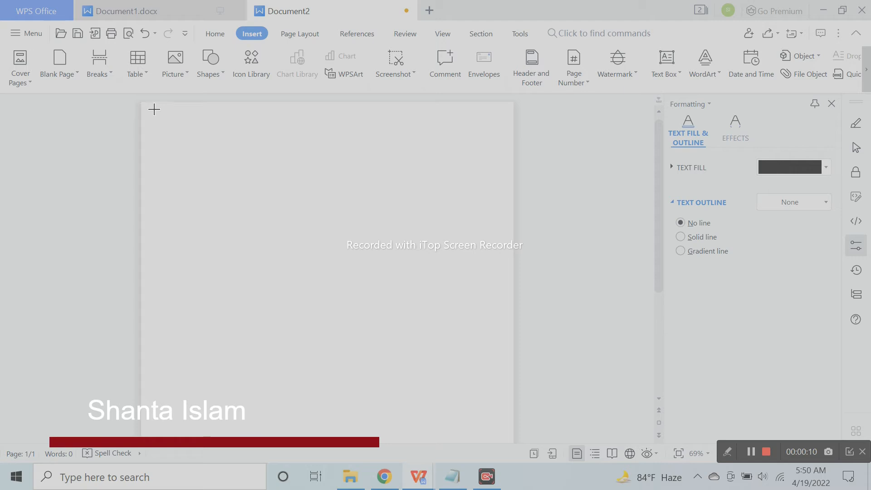
Draw a rectangle from the page's top-left corner and stretch it to 11.87 x 8.54 in
{"action": "mouse_move", "coordinate": [146, 104]}
{"action": "left_mouse_down"}
{"action": "mouse_move", "coordinate": [359, 394]}
{"action": "mouse_move", "coordinate": [443, 424]}
{"action": "mouse_move", "coordinate": [514, 434]}
{"action": "left_mouse_up"}
{"action": "scroll", "coordinate": [371, 355], "scroll_direction": "down", "scroll_amount": 2, "text": "ctrl"}
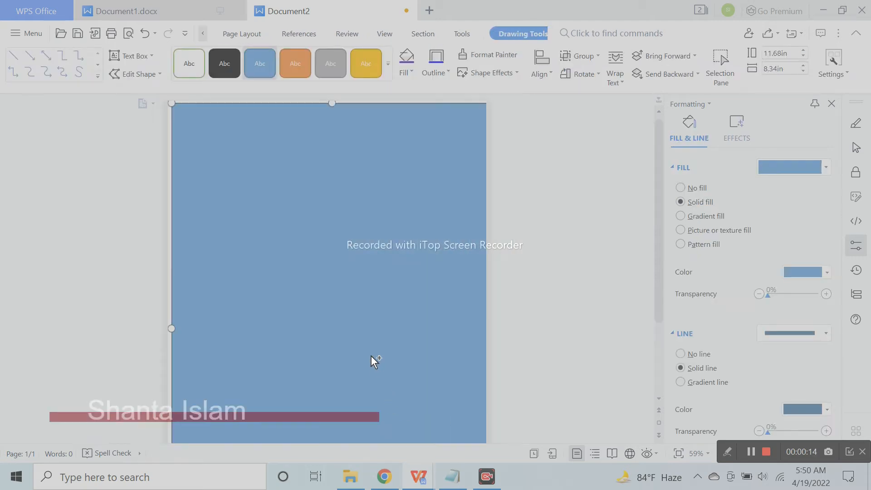
{"action": "left_click_drag", "start_coordinate": [372, 353], "coordinate": [393, 365]}
{"action": "scroll", "coordinate": [398, 367], "scroll_direction": "down", "scroll_amount": 2}
{"action": "left_click_drag", "start_coordinate": [324, 434], "coordinate": [331, 441]}
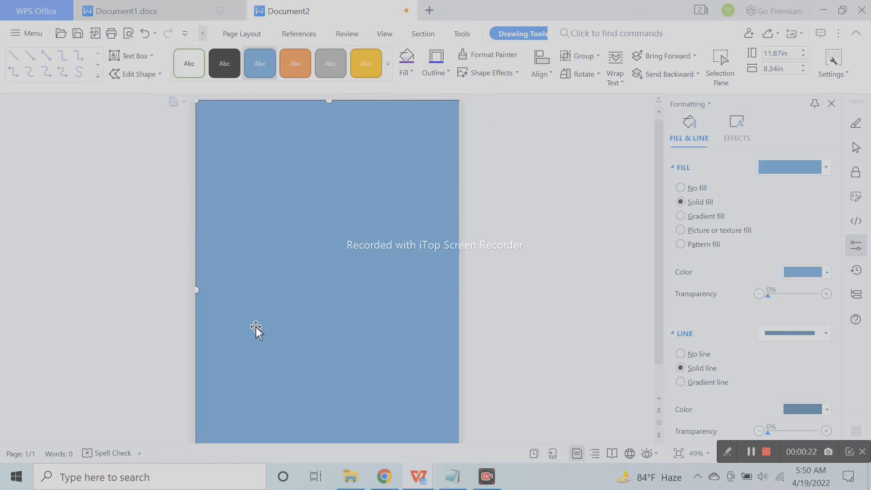
{"action": "left_click_drag", "start_coordinate": [196, 289], "coordinate": [191, 290]}
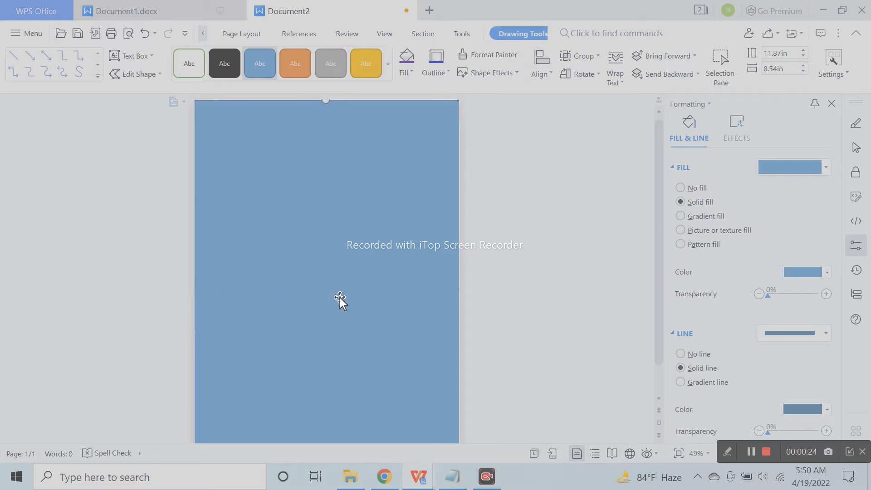
Fill the rectangle with the dancer photo and shift it up and left on the page
{"action": "left_click", "coordinate": [733, 232]}
{"action": "scroll", "coordinate": [385, 344], "scroll_direction": "down", "scroll_amount": 2}
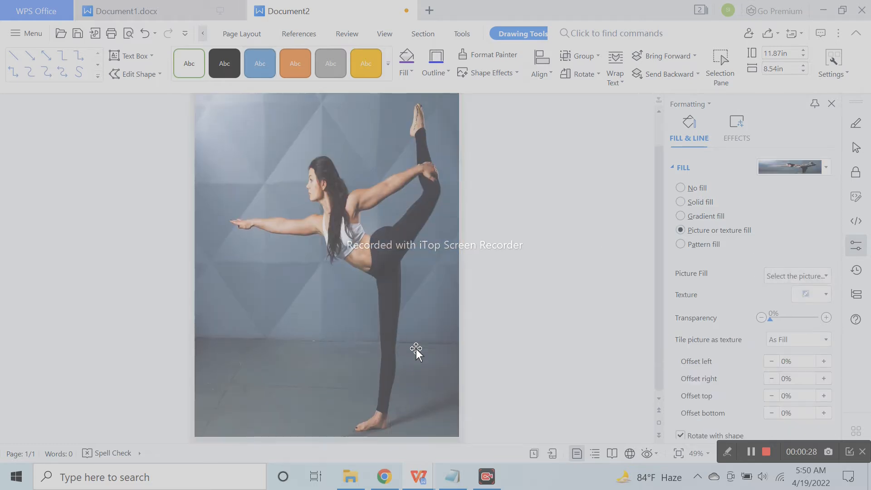
{"action": "scroll", "coordinate": [423, 366], "scroll_direction": "up", "scroll_amount": 2}
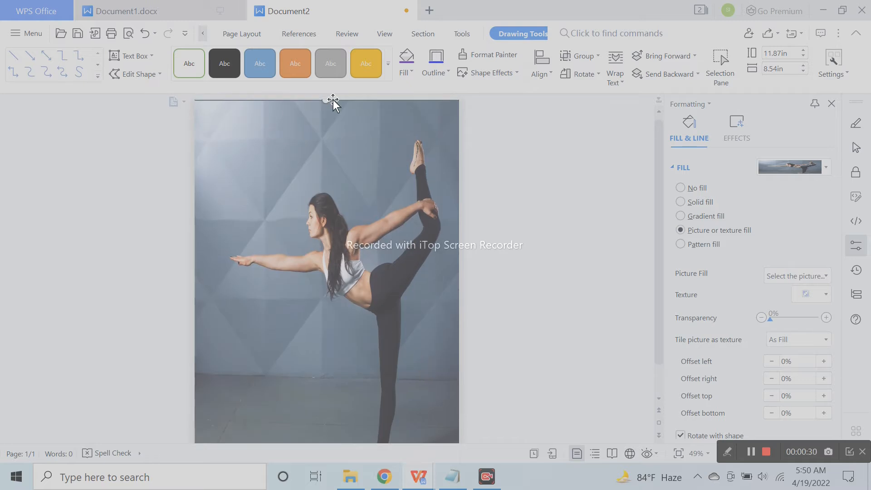
{"action": "left_click_drag", "start_coordinate": [325, 104], "coordinate": [327, 109]}
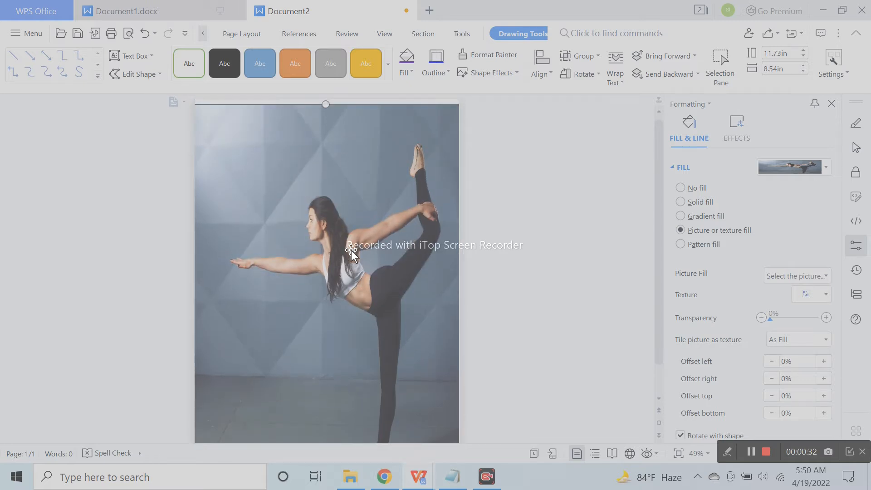
{"action": "left_click_drag", "start_coordinate": [353, 255], "coordinate": [351, 245]}
{"action": "left_click_drag", "start_coordinate": [439, 296], "coordinate": [461, 288]}
{"action": "scroll", "coordinate": [369, 295], "scroll_direction": "down", "scroll_amount": 2}
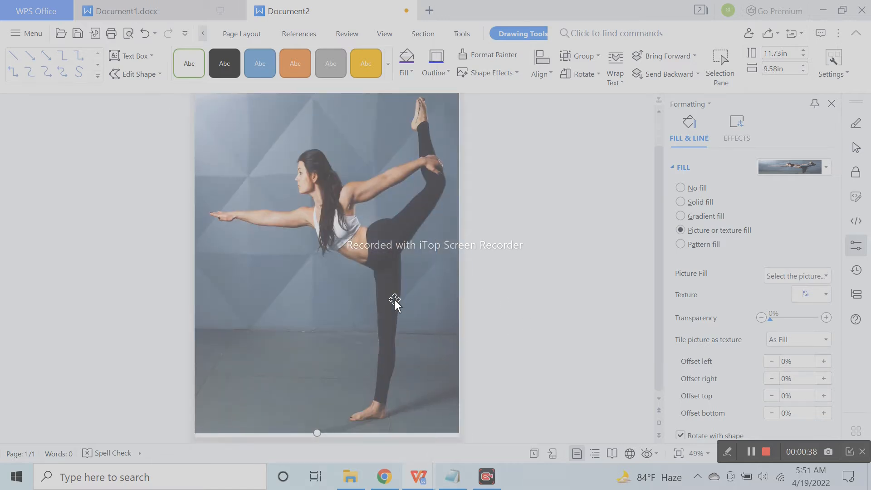
{"action": "left_click_drag", "start_coordinate": [390, 312], "coordinate": [387, 316]}
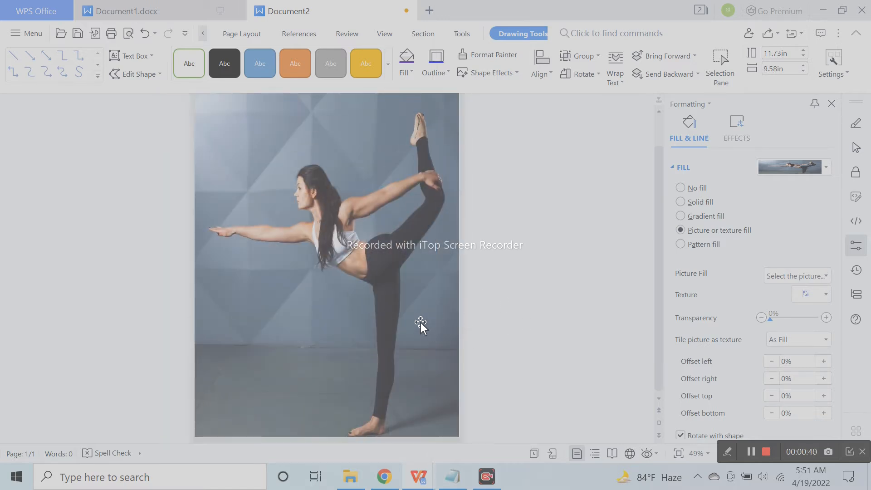
{"action": "left_click", "coordinate": [567, 257]}
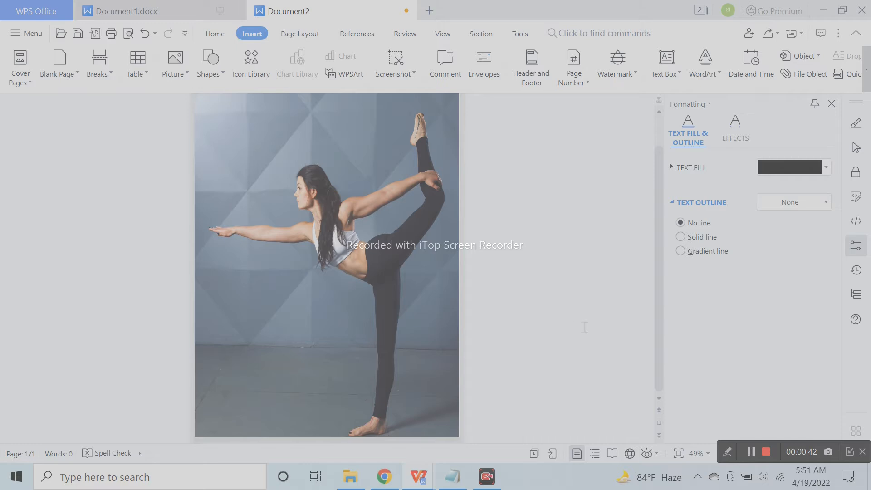
Enlarge the dancer photo from its top-right corner to about 12.65 x 11.84 in
{"action": "scroll", "coordinate": [455, 366], "scroll_direction": "up", "scroll_amount": 3}
{"action": "left_click", "coordinate": [345, 161]}
{"action": "left_click_drag", "start_coordinate": [395, 157], "coordinate": [354, 164]}
{"action": "left_click_drag", "start_coordinate": [407, 122], "coordinate": [481, 90]}
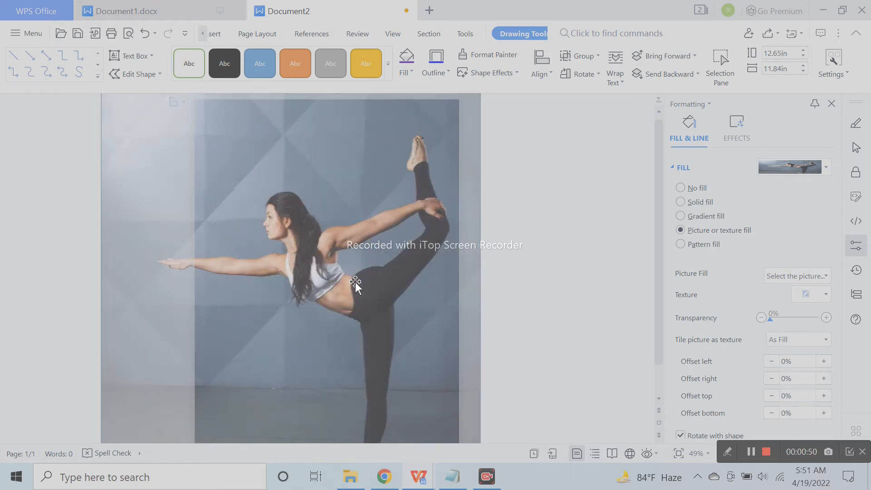
{"action": "scroll", "coordinate": [412, 304], "scroll_direction": "down", "scroll_amount": 2}
{"action": "left_click_drag", "start_coordinate": [388, 317], "coordinate": [396, 323]}
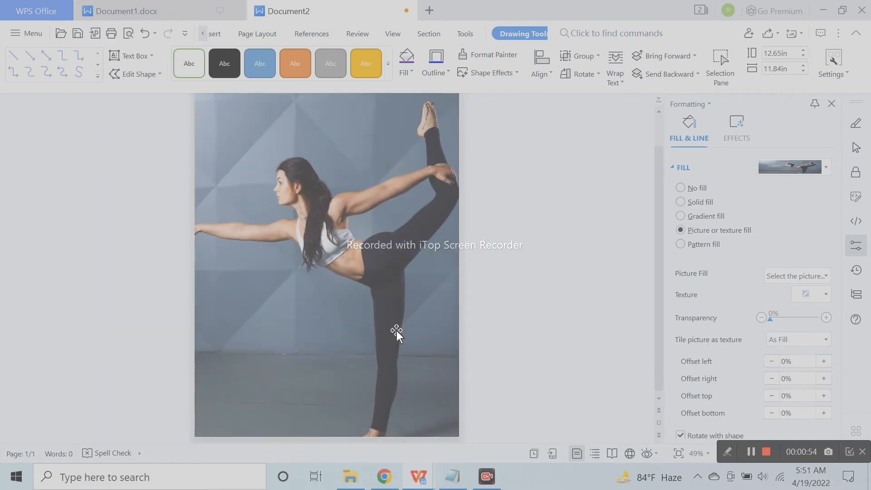
Undo the stray edit, then move and shrink the photo into place on the page
{"action": "left_click", "coordinate": [438, 425]}
{"action": "scroll", "coordinate": [434, 370], "scroll_direction": "down", "scroll_amount": 2, "text": "ctrl"}
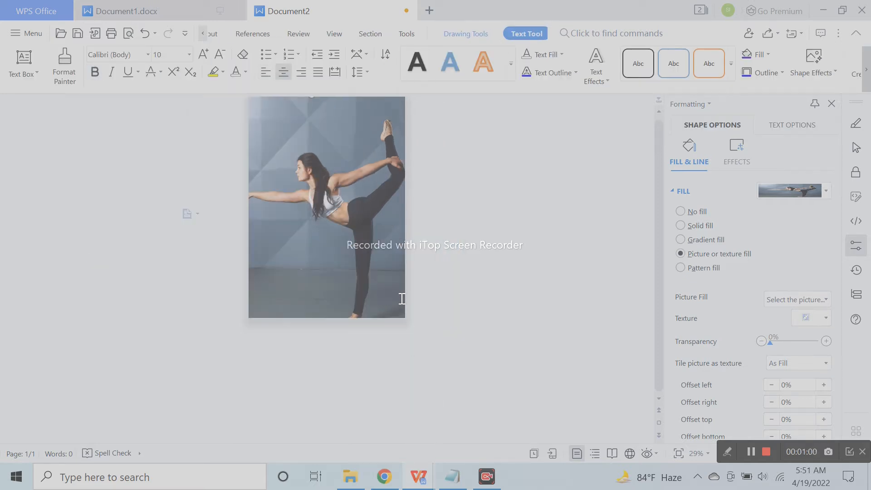
{"action": "left_click_drag", "start_coordinate": [303, 271], "coordinate": [313, 312]}
{"action": "left_click", "coordinate": [143, 31]}
{"action": "left_click_drag", "start_coordinate": [358, 224], "coordinate": [349, 268]}
{"action": "left_click_drag", "start_coordinate": [395, 123], "coordinate": [368, 140]}
{"action": "left_click_drag", "start_coordinate": [301, 237], "coordinate": [353, 219]}
{"action": "left_click_drag", "start_coordinate": [325, 97], "coordinate": [326, 96]}
{"action": "left_click_drag", "start_coordinate": [390, 238], "coordinate": [388, 243]}
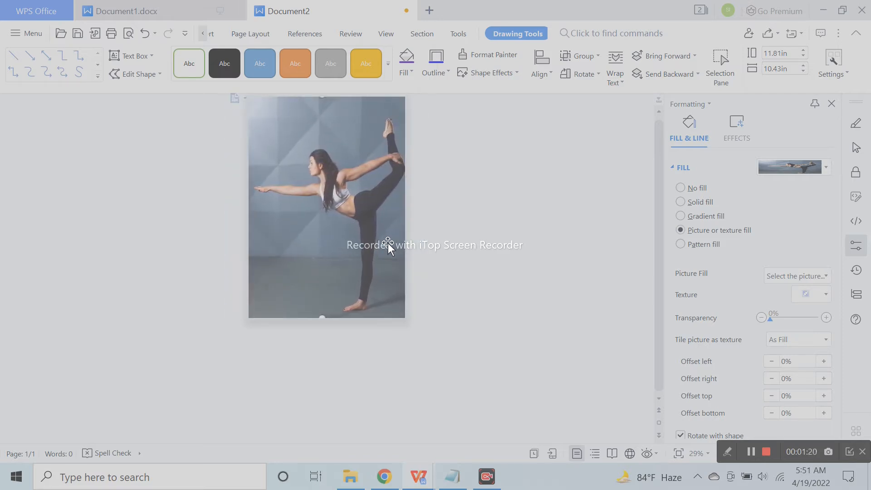
Nudge the photo up and stretch its bottom edge to about 11.95 x 10.43 in
{"action": "key", "text": "Up"}
{"action": "key", "text": "Up"}
{"action": "key", "text": "Up"}
{"action": "key", "text": "Up"}
{"action": "key", "text": "Up"}
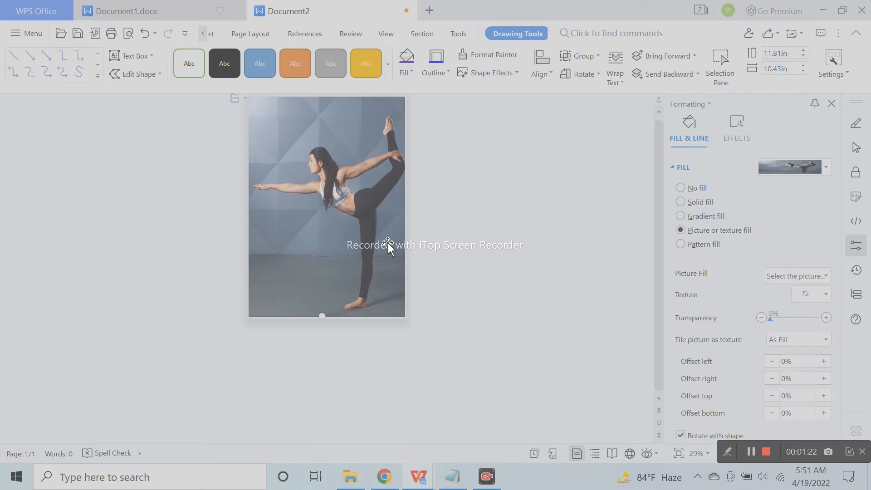
{"action": "left_click", "coordinate": [318, 320]}
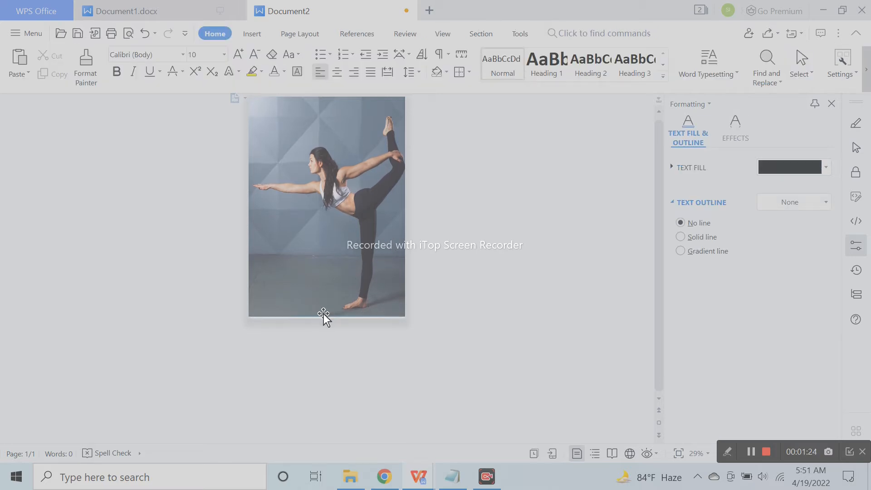
{"action": "left_click", "coordinate": [326, 311]}
{"action": "left_click_drag", "start_coordinate": [322, 317], "coordinate": [340, 317]}
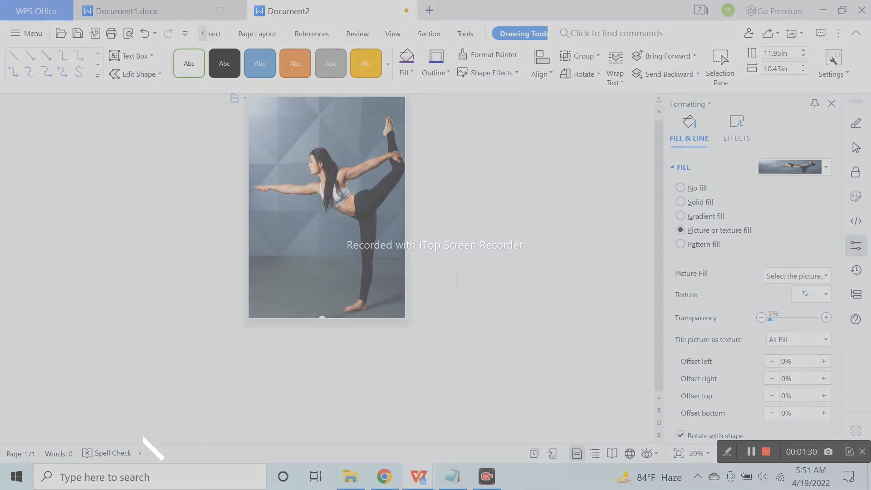
{"action": "left_click", "coordinate": [501, 284]}
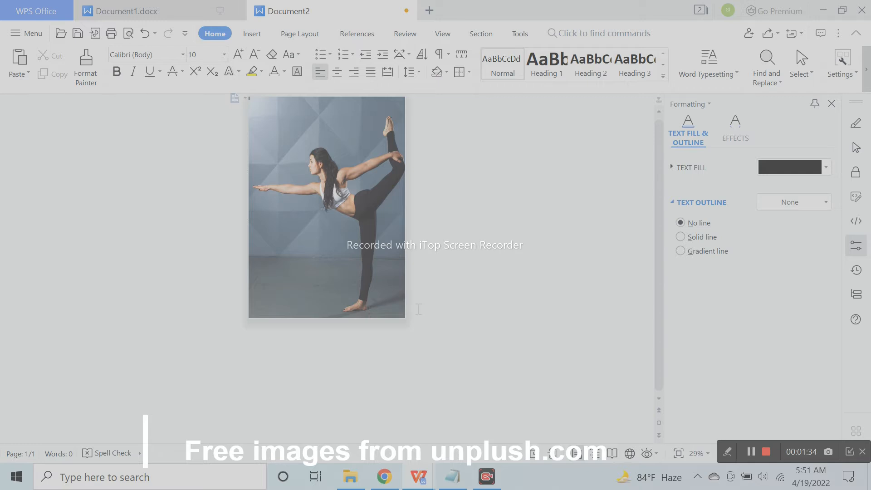
{"action": "scroll", "coordinate": [298, 140], "scroll_direction": "up", "scroll_amount": 2}
Draw a new rectangle over the dancer photo, starting at its top-left corner
{"action": "left_click", "coordinate": [250, 32]}
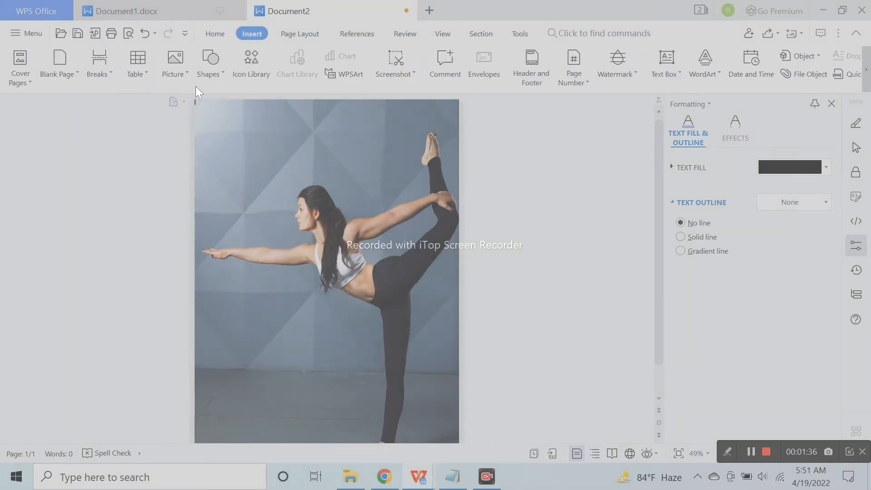
{"action": "left_click", "coordinate": [211, 68]}
{"action": "left_click", "coordinate": [240, 82]}
{"action": "left_click_drag", "start_coordinate": [208, 109], "coordinate": [353, 306]}
{"action": "mouse_move", "coordinate": [386, 343]}
{"action": "left_mouse_down"}
{"action": "mouse_move", "coordinate": [446, 435]}
{"action": "mouse_move", "coordinate": [460, 433]}
{"action": "mouse_move", "coordinate": [358, 344]}
{"action": "left_mouse_up"}
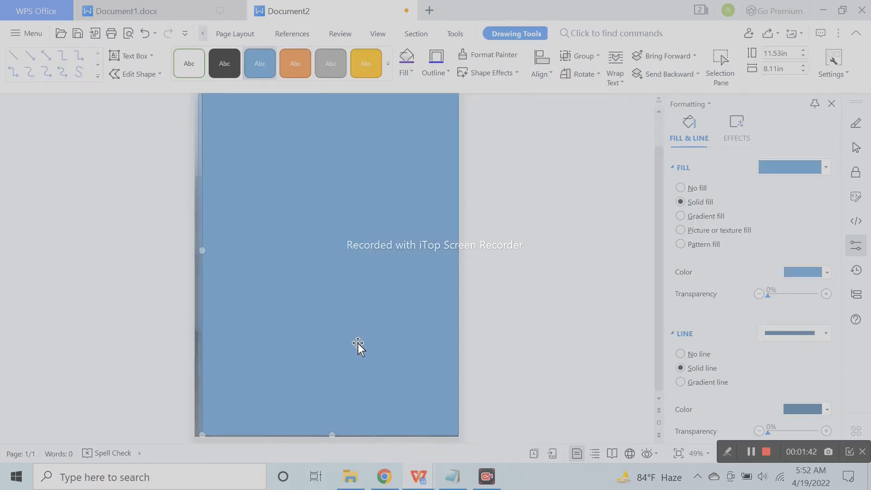
Remove the rectangle's outline and stretch it to 11.75 x 8.26 in
{"action": "left_click", "coordinate": [693, 355]}
{"action": "left_click_drag", "start_coordinate": [391, 326], "coordinate": [389, 322]}
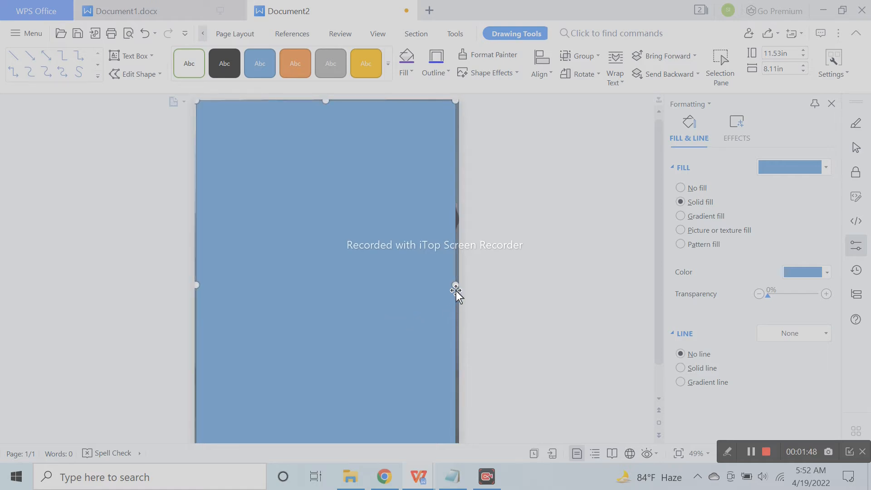
{"action": "left_click_drag", "start_coordinate": [457, 286], "coordinate": [459, 287]}
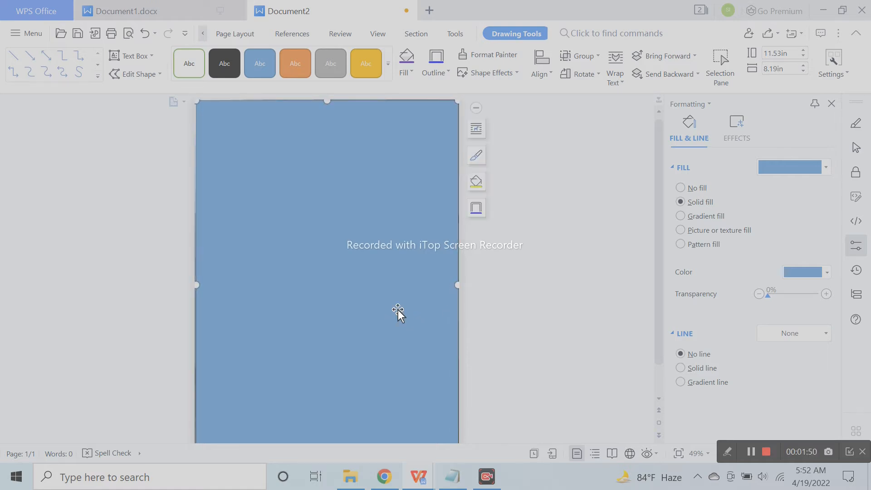
{"action": "scroll", "coordinate": [399, 313], "scroll_direction": "down", "scroll_amount": 2}
{"action": "left_click_drag", "start_coordinate": [315, 441], "coordinate": [327, 437]}
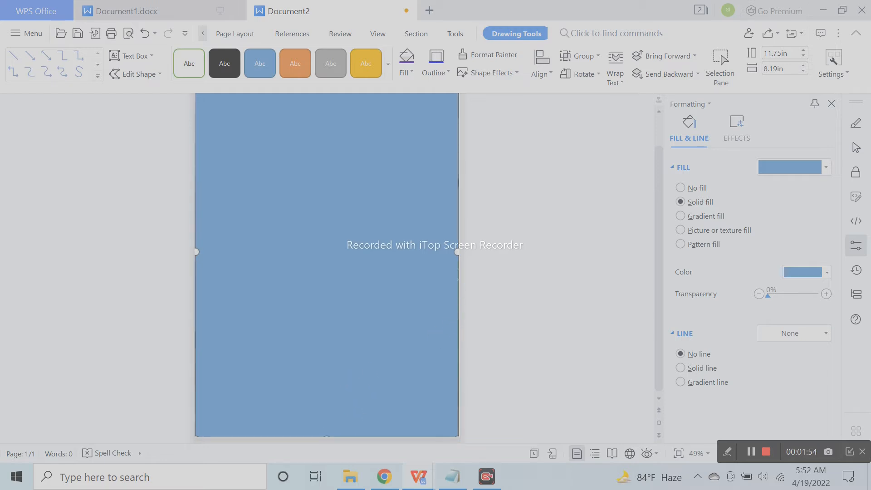
{"action": "left_click_drag", "start_coordinate": [458, 250], "coordinate": [460, 249]}
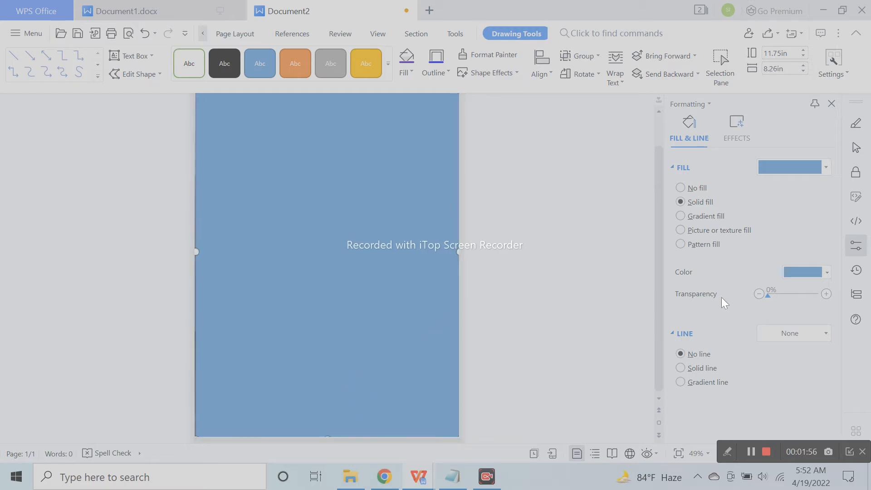
Fill the covering rectangle with purple and raise its transparency
{"action": "left_click", "coordinate": [803, 275]}
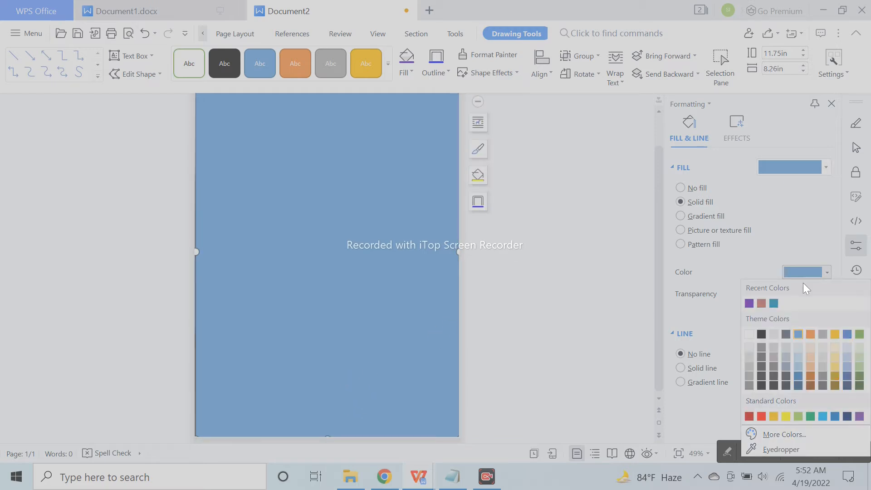
{"action": "left_click", "coordinate": [749, 303]}
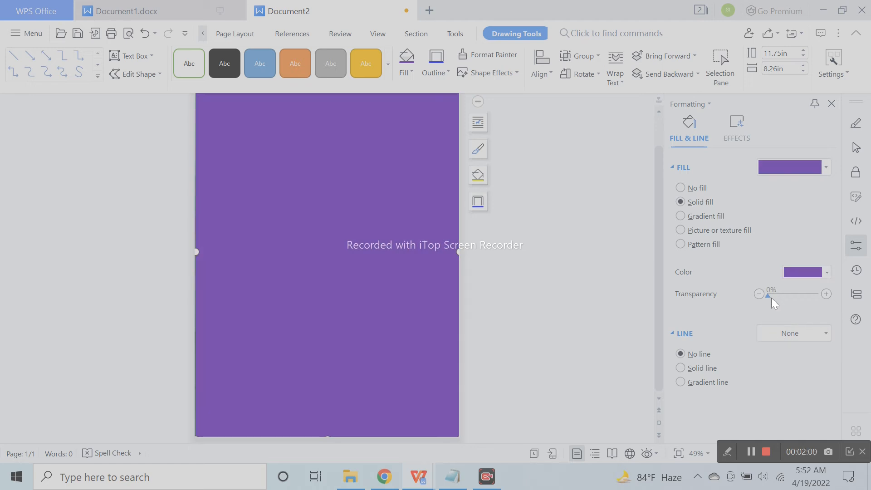
{"action": "left_click_drag", "start_coordinate": [769, 295], "coordinate": [797, 298]}
Try a steel-blue fill for the overlay from the More Colors picker
{"action": "left_click", "coordinate": [803, 272]}
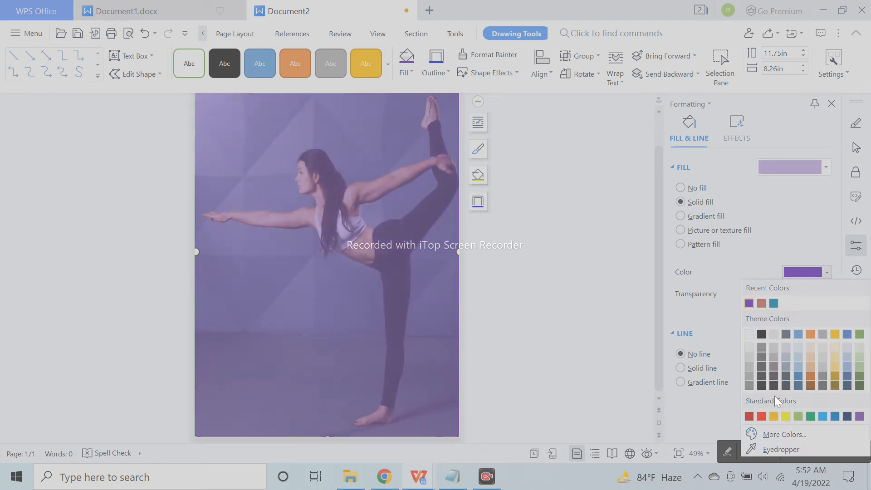
{"action": "left_click", "coordinate": [771, 434]}
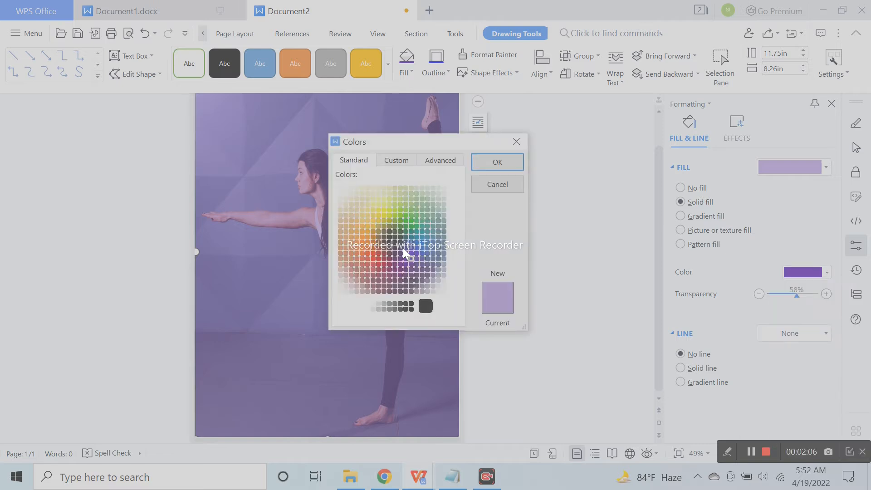
{"action": "left_click", "coordinate": [438, 241]}
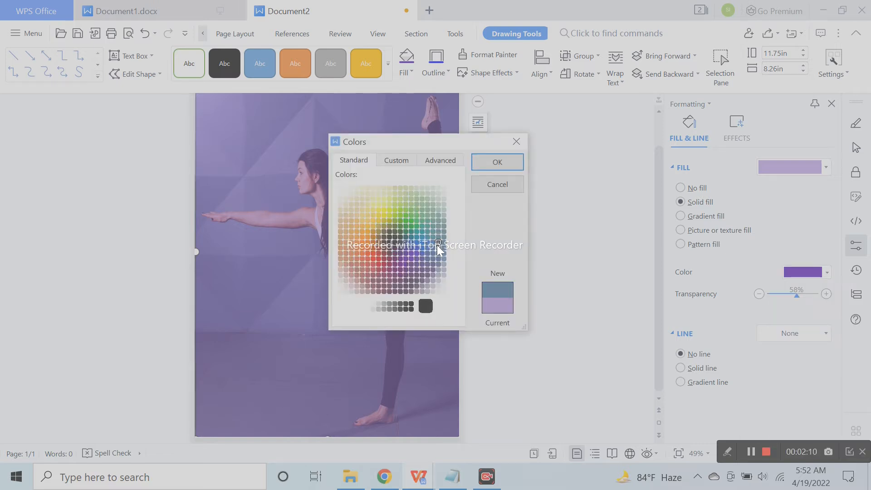
{"action": "left_click", "coordinate": [384, 262]}
{"action": "left_click", "coordinate": [372, 278]}
{"action": "left_click", "coordinate": [419, 272]}
{"action": "left_click", "coordinate": [438, 253]}
{"action": "left_click", "coordinate": [510, 166]}
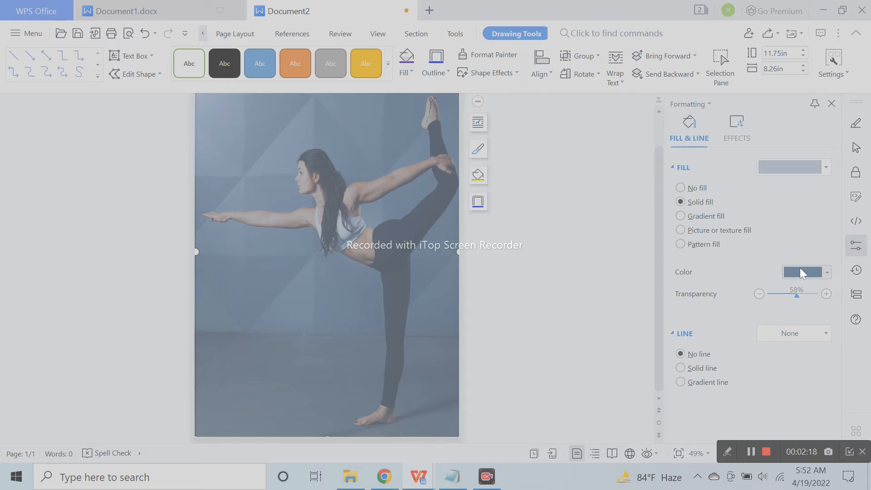
Switch the overlay to a custom purple from More Colors
{"action": "left_click", "coordinate": [802, 271]}
{"action": "left_click", "coordinate": [810, 434]}
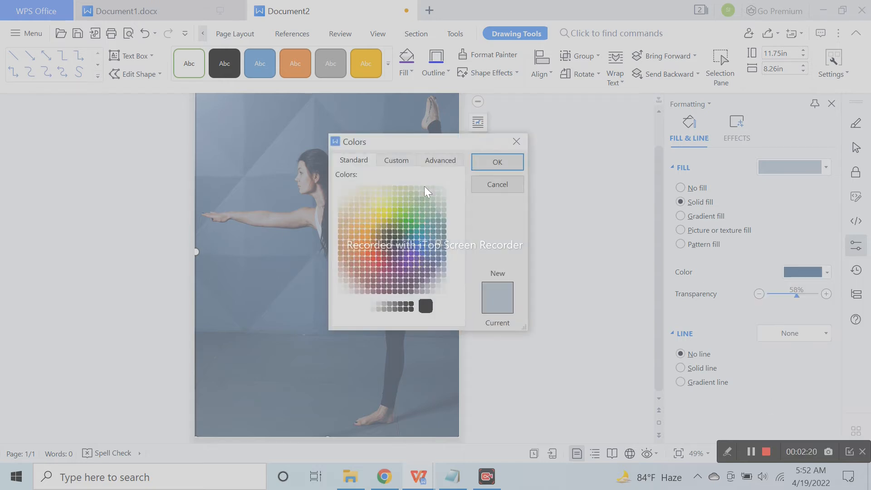
{"action": "left_click", "coordinate": [439, 225]}
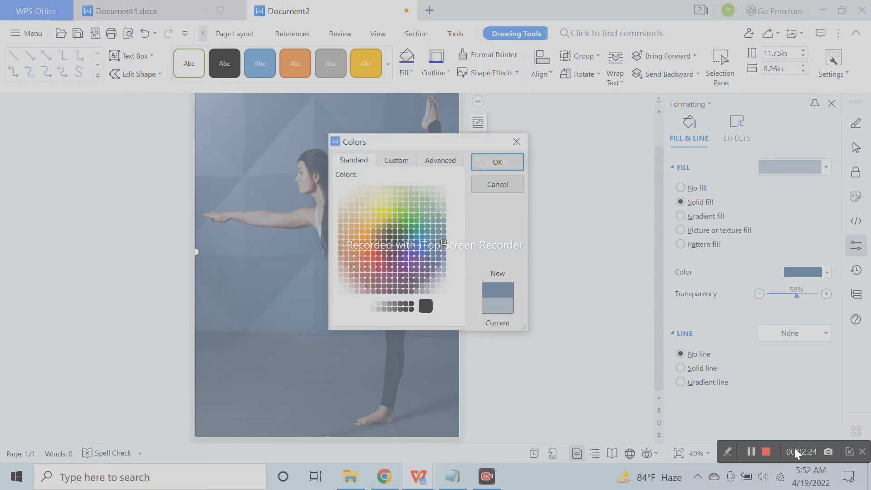
{"action": "left_click", "coordinate": [405, 264]}
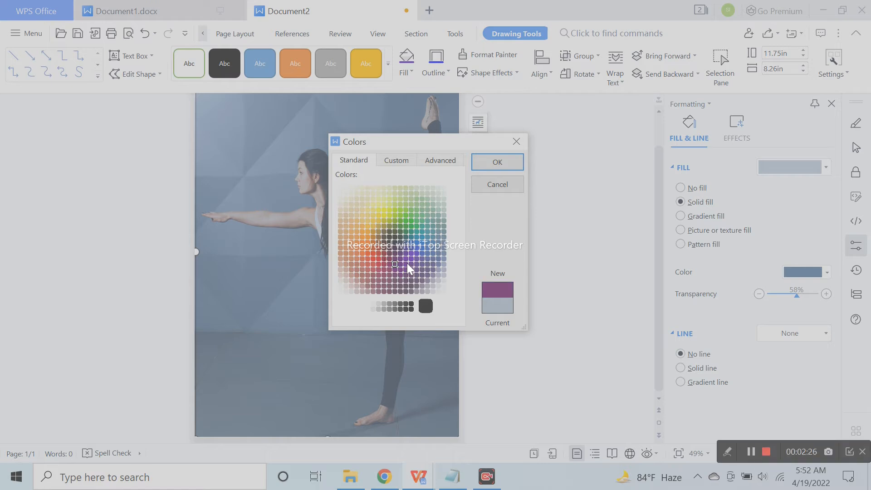
{"action": "left_click", "coordinate": [506, 166]}
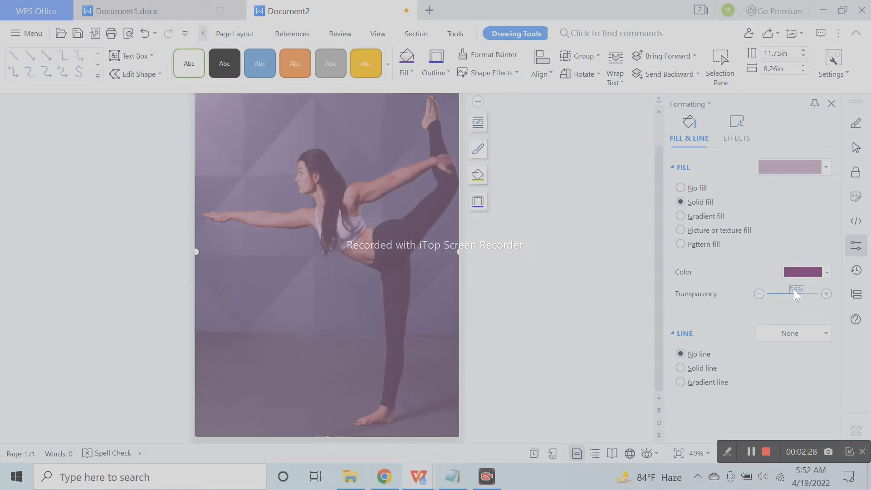
Fine-tune the purple overlay's transparency to about 47%
{"action": "mouse_move", "coordinate": [794, 295]}
{"action": "left_mouse_down"}
{"action": "mouse_move", "coordinate": [778, 296]}
{"action": "mouse_move", "coordinate": [801, 296]}
{"action": "left_mouse_up"}
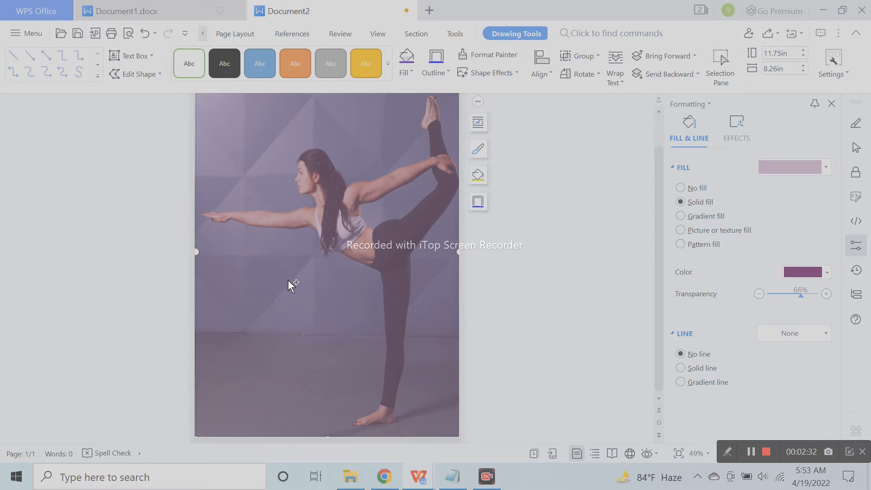
{"action": "scroll", "coordinate": [281, 278], "scroll_direction": "down", "scroll_amount": 2}
{"action": "left_click", "coordinate": [465, 284]}
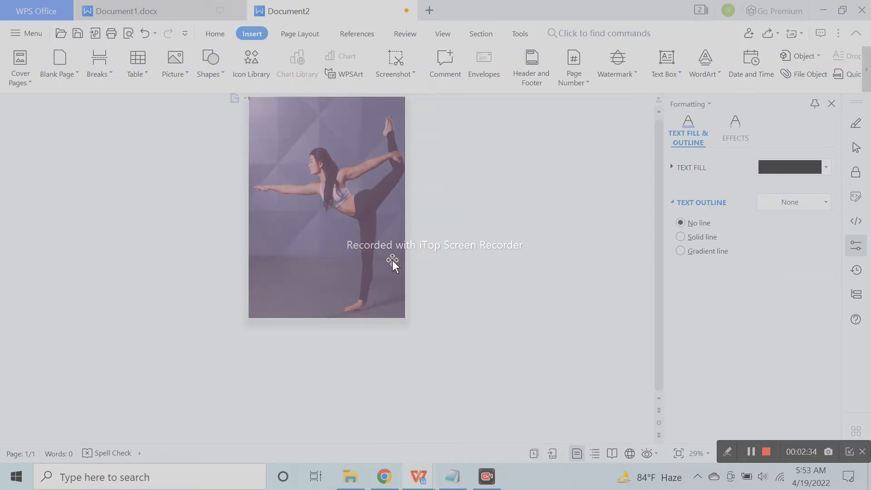
{"action": "left_click", "coordinate": [382, 252]}
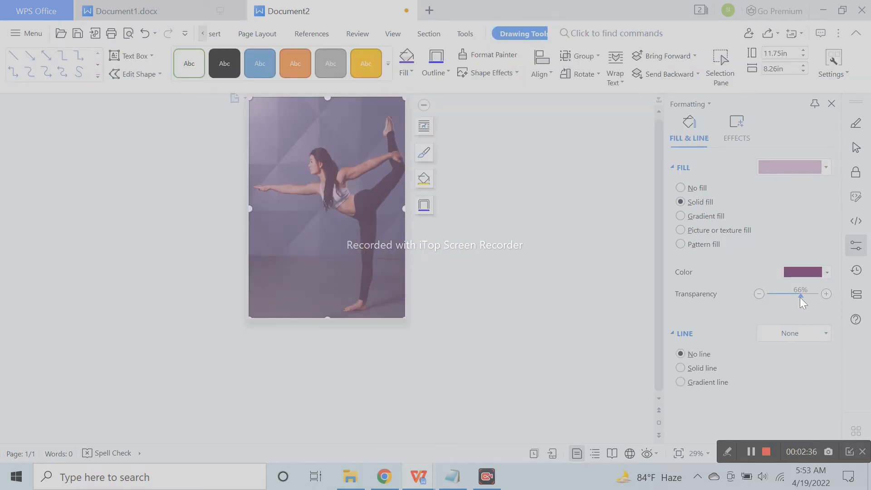
{"action": "left_click_drag", "start_coordinate": [797, 298], "coordinate": [796, 297]}
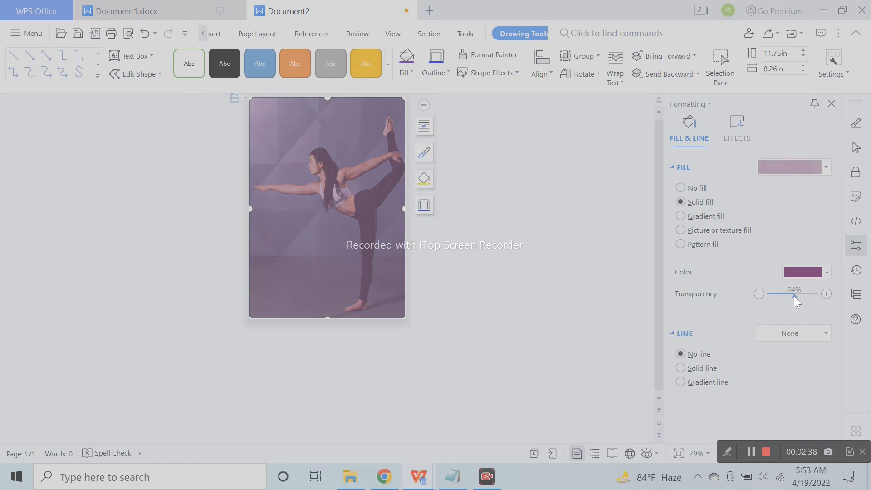
{"action": "scroll", "coordinate": [424, 300], "scroll_direction": "up", "scroll_amount": 1}
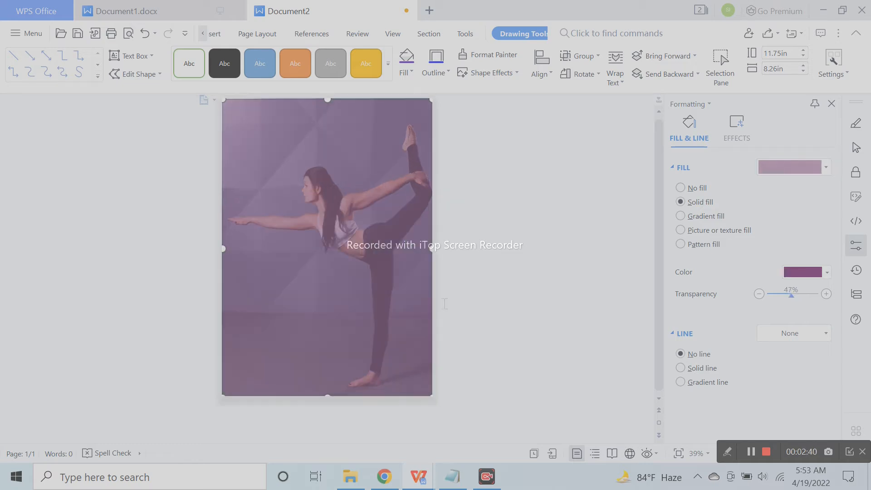
{"action": "scroll", "coordinate": [400, 311], "scroll_direction": "up", "scroll_amount": 1}
{"action": "left_click", "coordinate": [482, 321]}
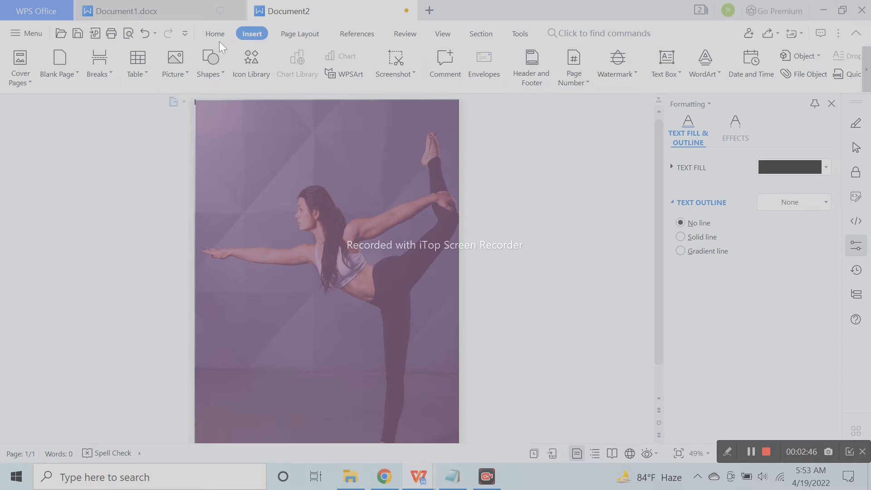
Draw a text box near the top reading 'NAME OF THE YOUGA CLASS' and enlarge the text
{"action": "left_click", "coordinate": [207, 68]}
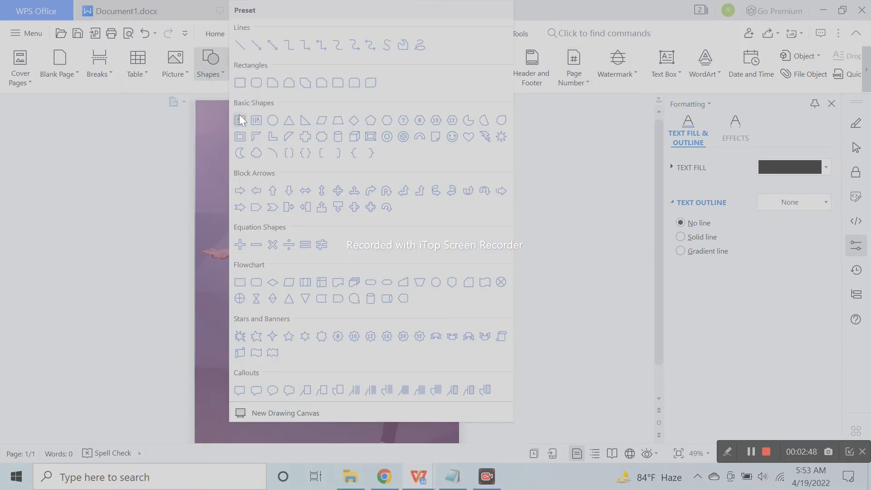
{"action": "left_click", "coordinate": [240, 115]}
{"action": "left_click_drag", "start_coordinate": [298, 168], "coordinate": [448, 227]}
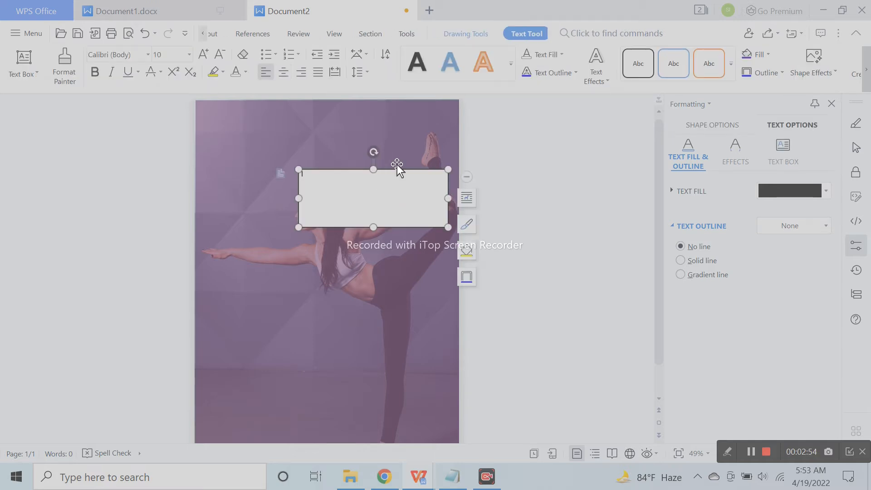
{"action": "type", "text": "NAME OF THE YOUGA CLASS"}
{"action": "key", "text": "ctrl+a"}
{"action": "left_click", "coordinate": [203, 53]}
{"action": "left_click", "coordinate": [203, 52]}
{"action": "left_click", "coordinate": [203, 53]}
{"action": "left_click", "coordinate": [203, 53]}
{"action": "left_click", "coordinate": [204, 52]}
{"action": "left_click", "coordinate": [203, 52]}
{"action": "left_click", "coordinate": [203, 53]}
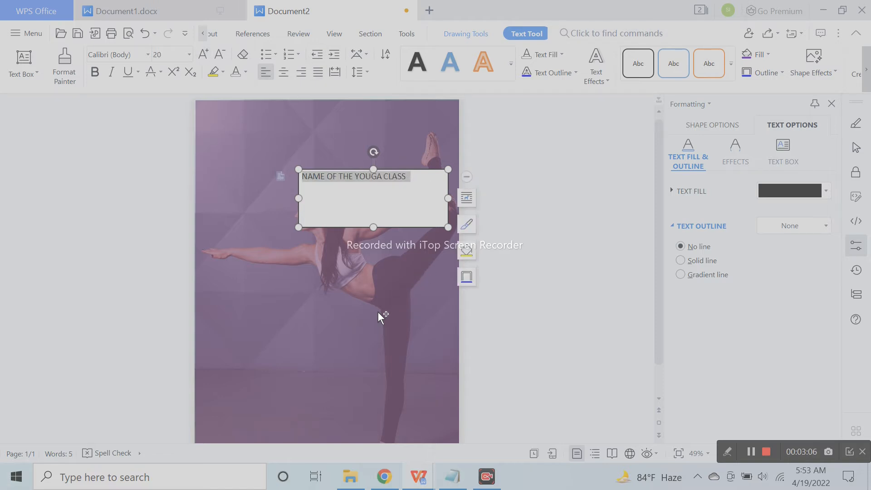
{"action": "scroll", "coordinate": [379, 312], "scroll_direction": "up", "scroll_amount": 4}
{"action": "scroll", "coordinate": [382, 310], "scroll_direction": "up", "scroll_amount": 2}
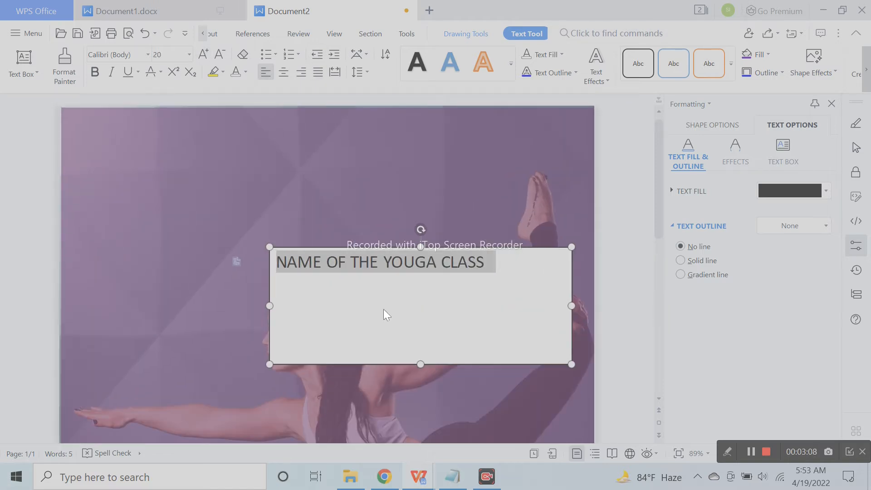
{"action": "scroll", "coordinate": [383, 309], "scroll_direction": "down", "scroll_amount": 1}
{"action": "left_click", "coordinate": [198, 53]}
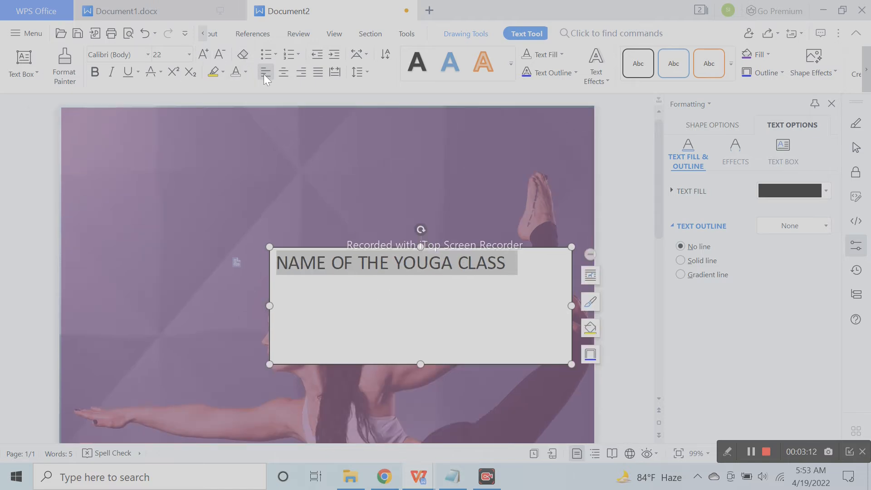
Resize and move the title box to the upper right, at 24 pt, centred
{"action": "left_click_drag", "start_coordinate": [571, 305], "coordinate": [456, 303]}
{"action": "left_click_drag", "start_coordinate": [429, 248], "coordinate": [554, 167]}
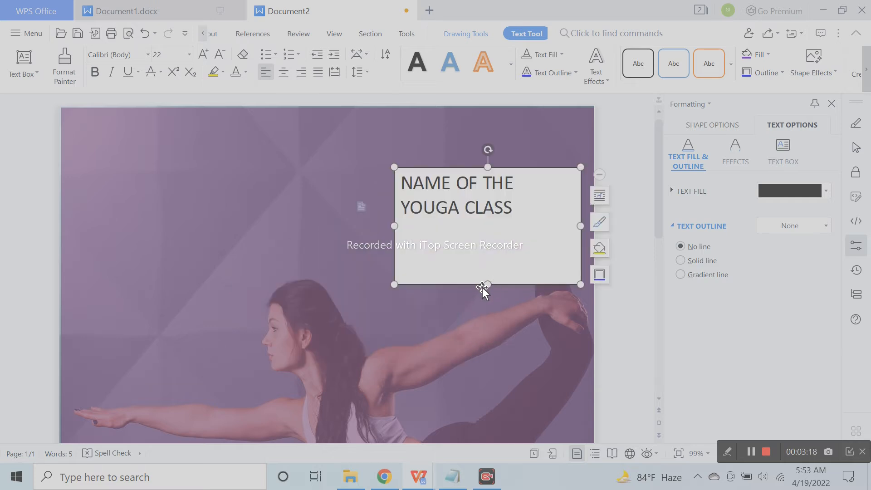
{"action": "left_click_drag", "start_coordinate": [492, 284], "coordinate": [492, 241]}
{"action": "left_click", "coordinate": [209, 55]}
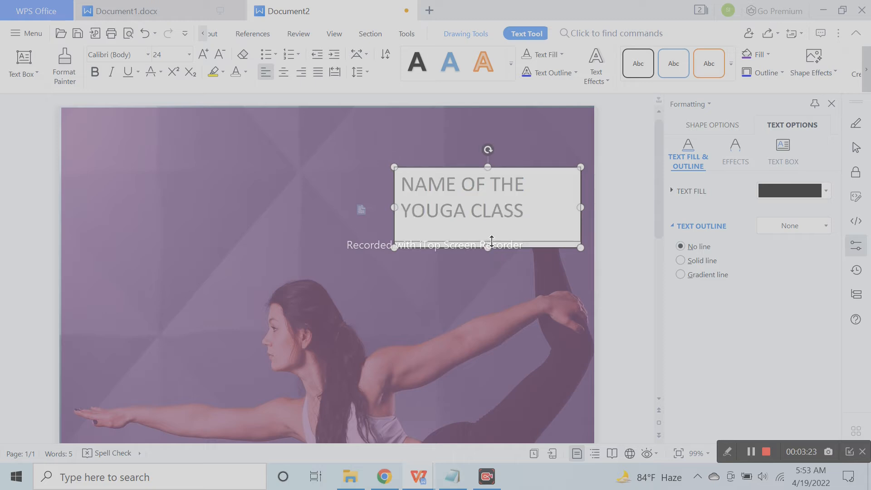
{"action": "left_click", "coordinate": [283, 71]}
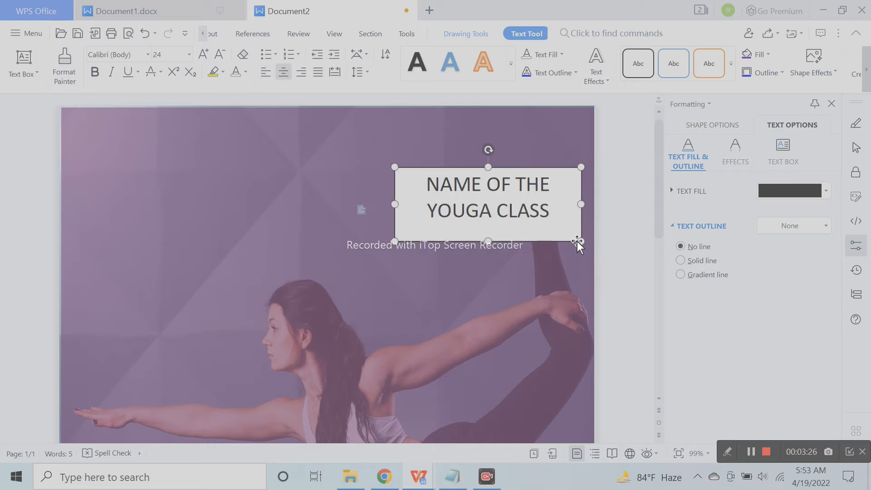
{"action": "left_click_drag", "start_coordinate": [577, 241], "coordinate": [419, 268]}
Change the copied box's text to read 'NAME OF THE TRAINER'
{"action": "left_click", "coordinate": [534, 295]}
{"action": "left_click", "coordinate": [504, 294]}
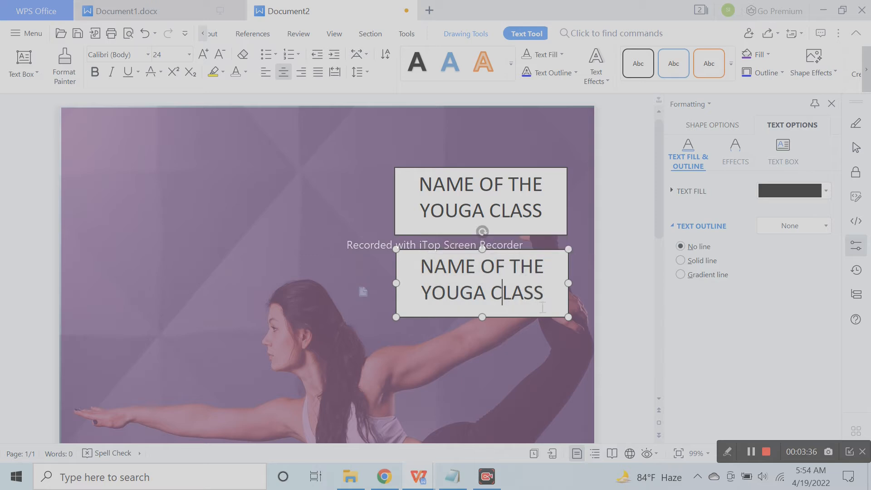
{"action": "left_click_drag", "start_coordinate": [554, 297], "coordinate": [555, 274]}
{"action": "left_click", "coordinate": [434, 294]}
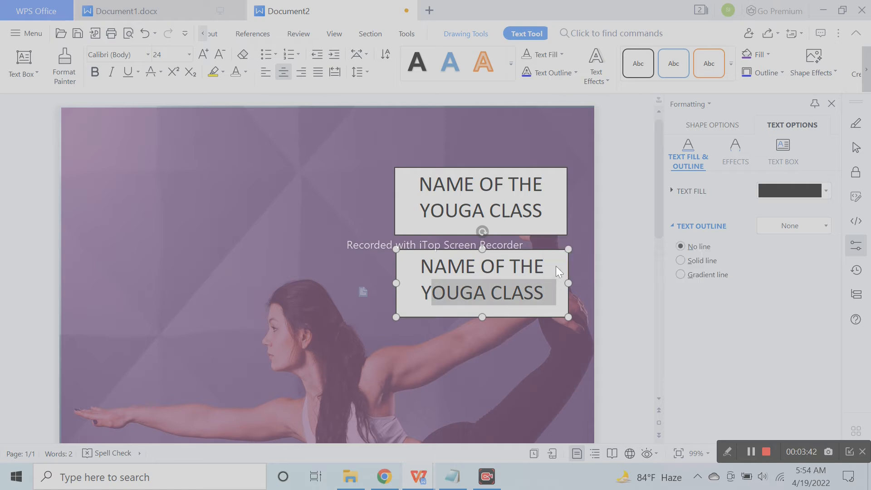
{"action": "key", "text": "BackSpace"}
{"action": "key", "text": "Return"}
{"action": "type", "text": "t"}
{"action": "key", "text": "BackSpace"}
{"action": "type", "text": "TRA"}
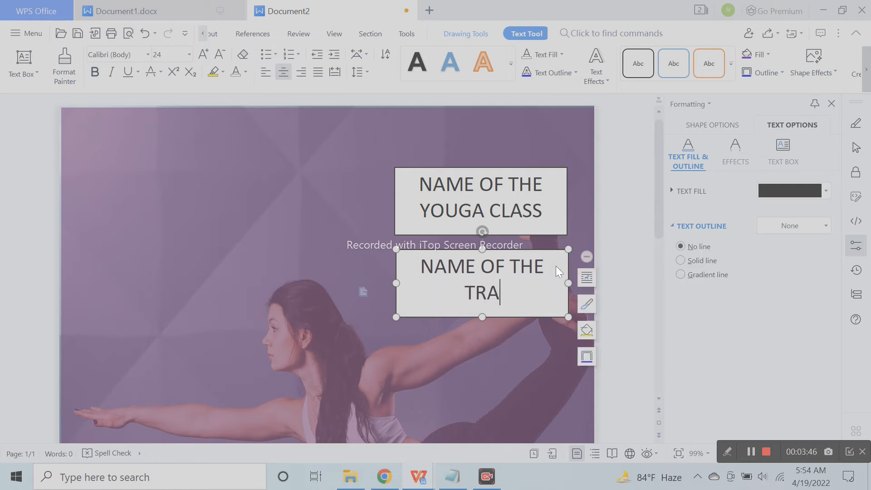
{"action": "type", "text": "INER"}
Set the trainer text to 28 pt and resize the box to fit below the class name
{"action": "key", "text": "ctrl+a"}
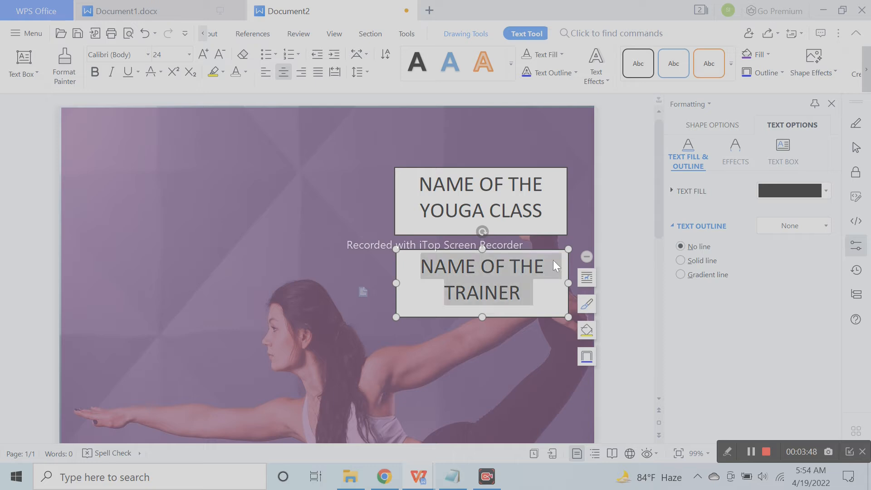
{"action": "left_click", "coordinate": [204, 55]}
{"action": "left_click", "coordinate": [204, 54]}
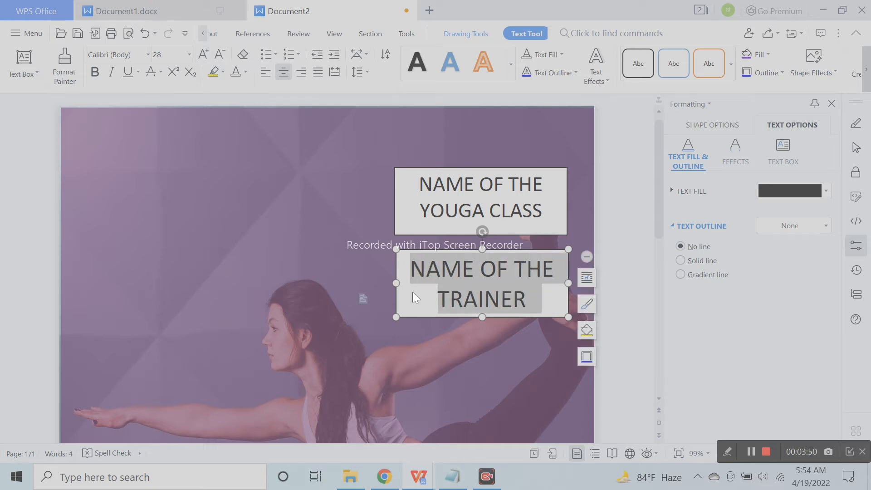
{"action": "left_click_drag", "start_coordinate": [398, 319], "coordinate": [381, 327]}
{"action": "left_click_drag", "start_coordinate": [569, 328], "coordinate": [573, 335]}
{"action": "left_click_drag", "start_coordinate": [544, 252], "coordinate": [551, 252]}
{"action": "left_click", "coordinate": [204, 54]}
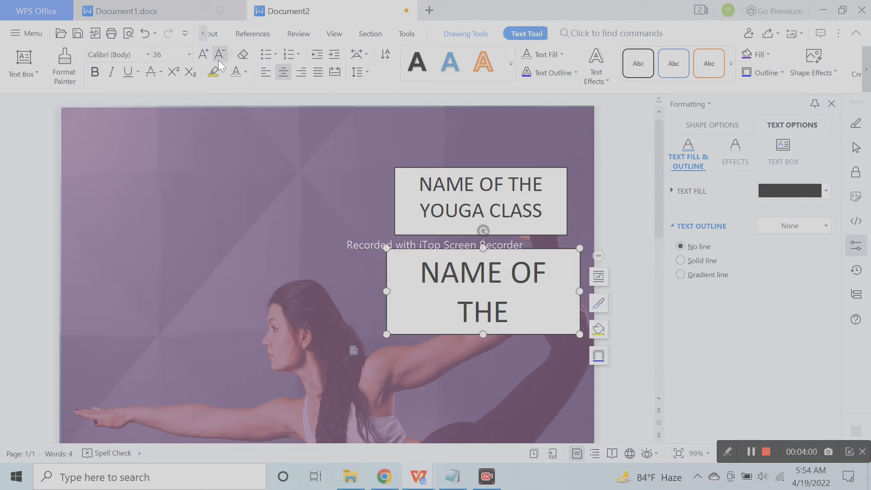
{"action": "left_click", "coordinate": [218, 55]}
{"action": "left_click_drag", "start_coordinate": [488, 334], "coordinate": [488, 329]}
{"action": "left_click", "coordinate": [587, 212]}
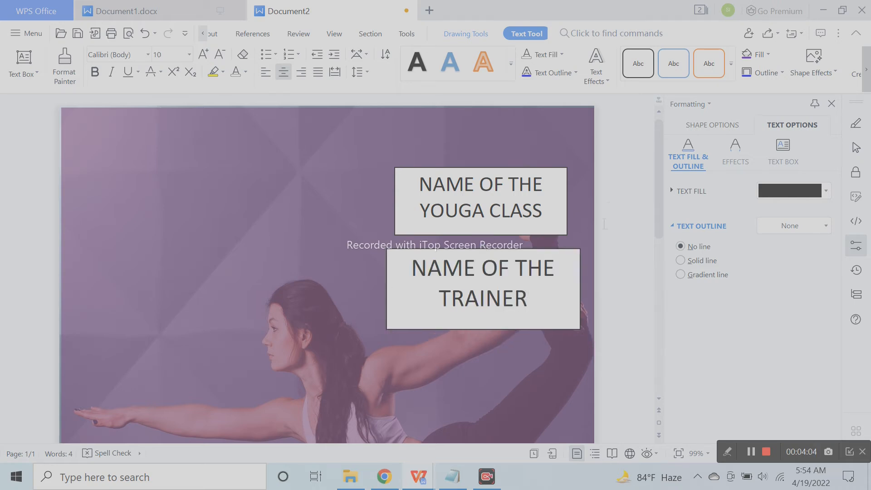
{"action": "scroll", "coordinate": [561, 272], "scroll_direction": "down", "scroll_amount": 5}
{"action": "scroll", "coordinate": [509, 273], "scroll_direction": "up", "scroll_amount": 5}
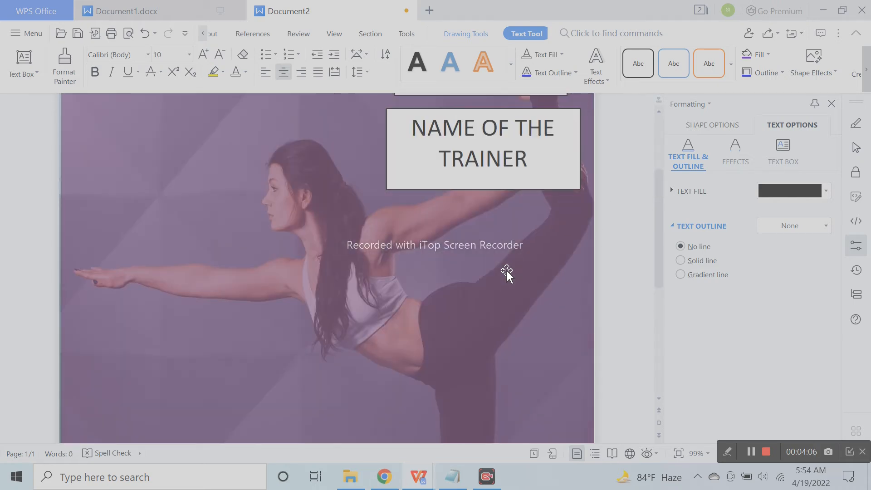
{"action": "left_click", "coordinate": [488, 171]}
Duplicate the trainer box below it and retype it as a smaller, left-aligned 'TIME SCHEDULE:' heading
{"action": "left_click_drag", "start_coordinate": [500, 189], "coordinate": [497, 270]}
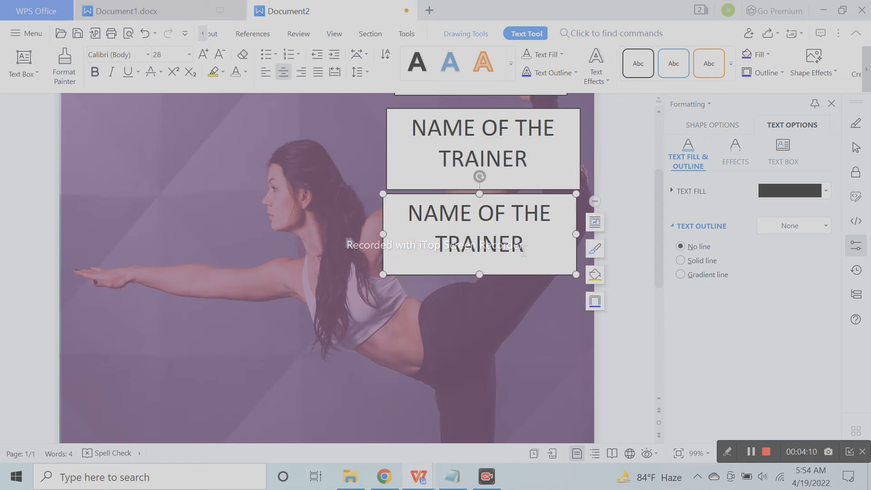
{"action": "left_click_drag", "start_coordinate": [536, 244], "coordinate": [397, 215]}
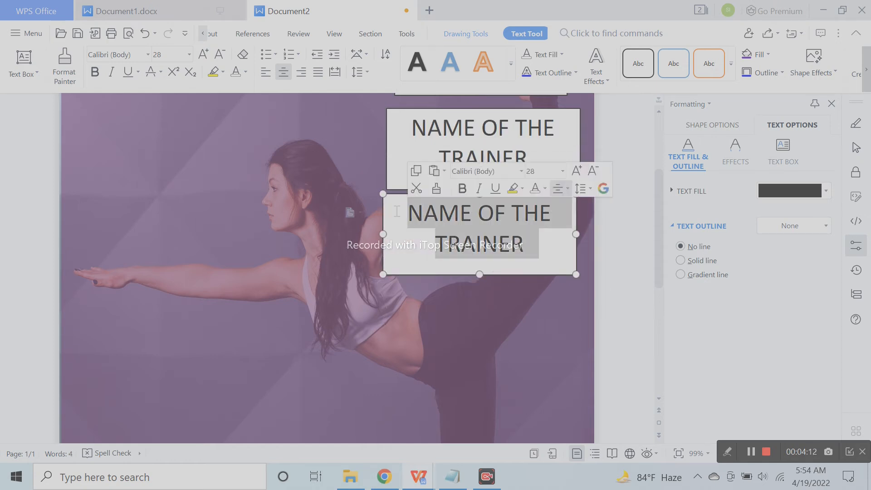
{"action": "type", "text": "TI"}
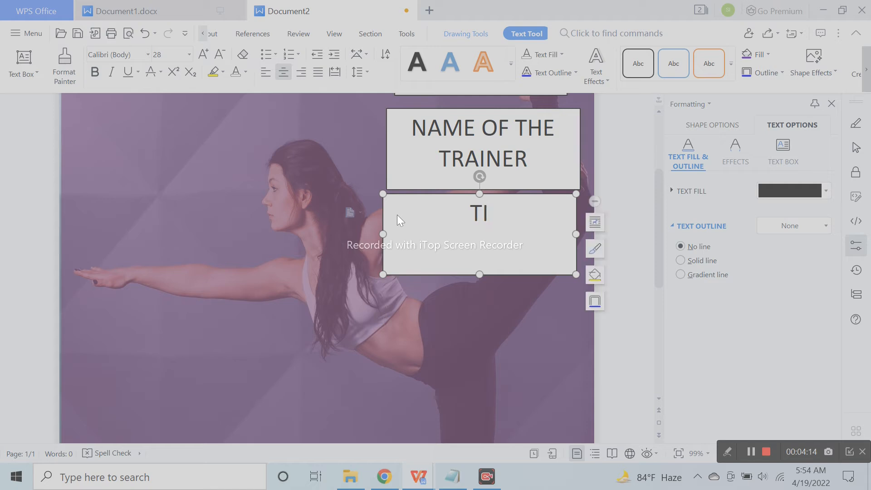
{"action": "type", "text": "ME SCH"}
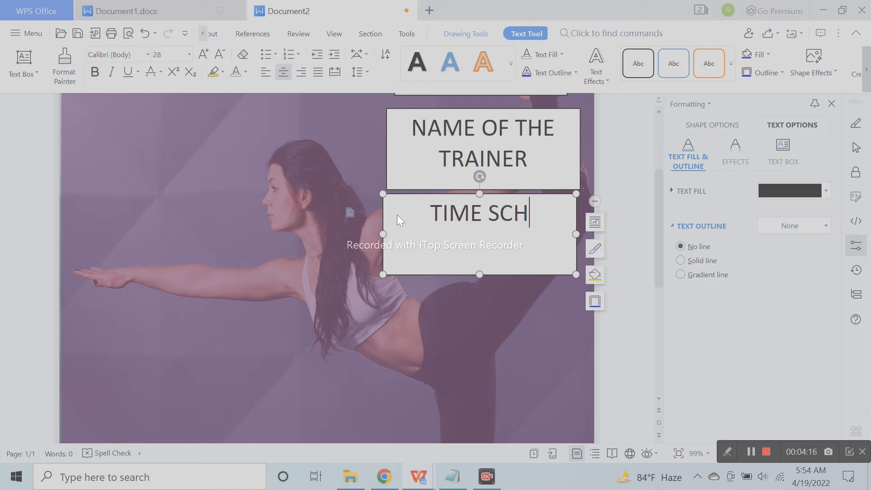
{"action": "type", "text": "EDULE"}
{"action": "key", "text": "ctrl+a"}
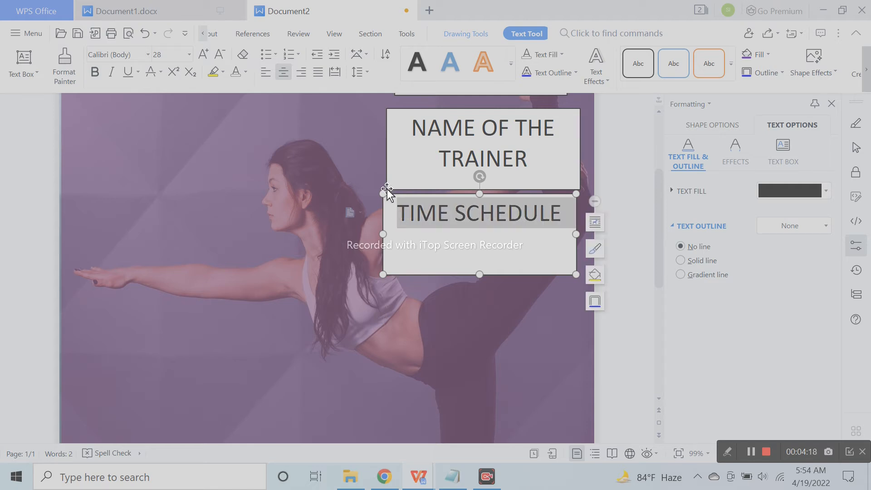
{"action": "left_click", "coordinate": [220, 54]}
{"action": "left_click", "coordinate": [219, 54]}
{"action": "left_click", "coordinate": [220, 55]}
{"action": "left_click", "coordinate": [220, 55]}
{"action": "left_click", "coordinate": [219, 54]}
{"action": "left_click", "coordinate": [266, 79]}
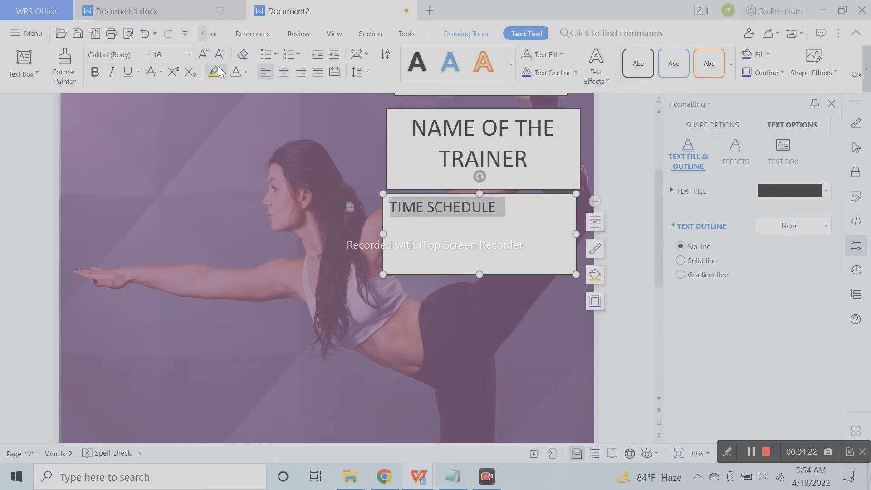
{"action": "left_click", "coordinate": [220, 55]}
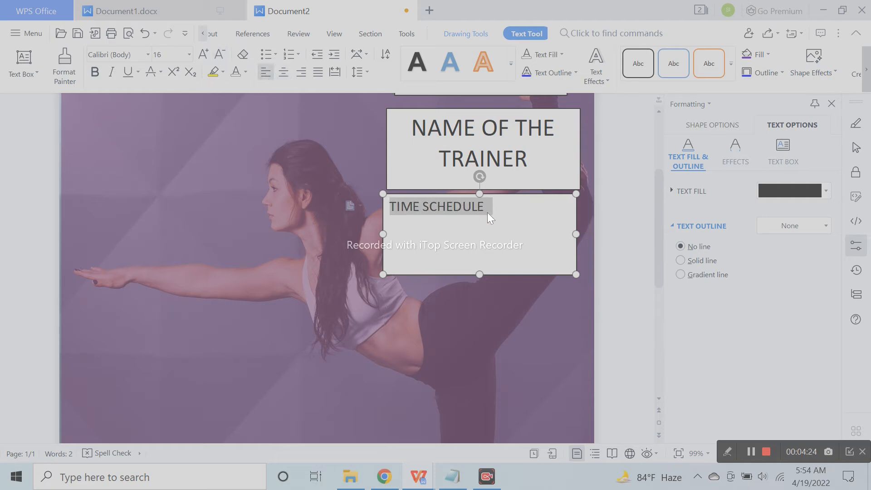
{"action": "left_click", "coordinate": [501, 212]}
{"action": "type", "text": ":"}
Add the Saturday hours line and a Sunday line reading 8am to 6pm
{"action": "key", "text": "Return"}
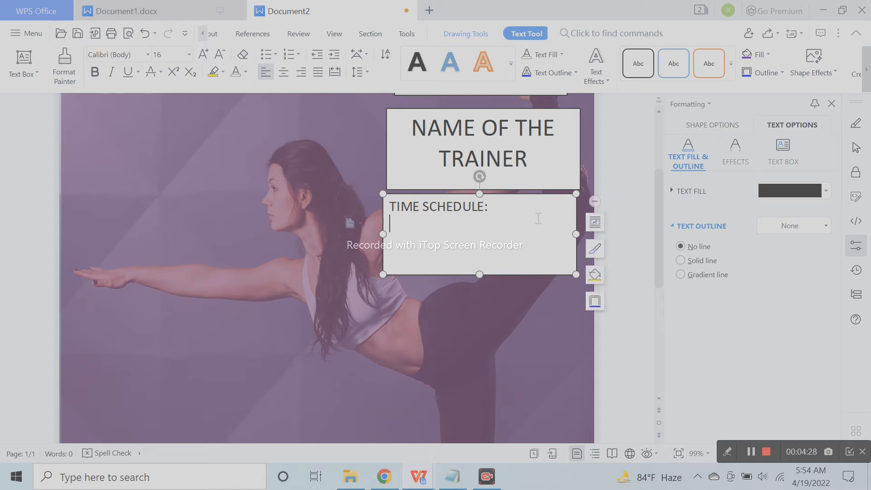
{"action": "type", "text": "Saturday"}
{"action": "type", "text": ": 2am to 4"}
{"action": "key", "text": "BackSpace"}
{"action": "key", "text": "BackSpace"}
{"action": "key", "text": "BackSpace"}
{"action": "key", "text": "BackSpace"}
{"action": "key", "text": "BackSpace"}
{"action": "key", "text": "BackSpace"}
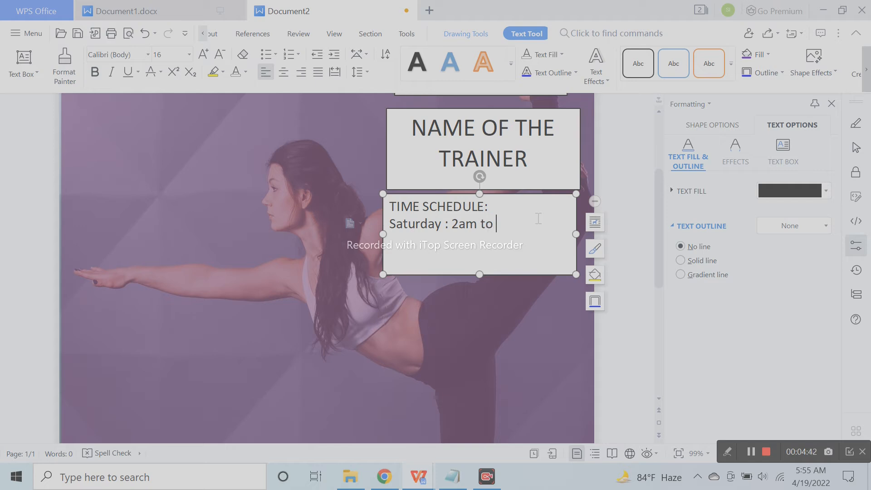
{"action": "type", "text": "pm "}
{"action": "type", "text": "to"}
{"action": "type", "text": " 8p,"}
{"action": "type", "text": "m"}
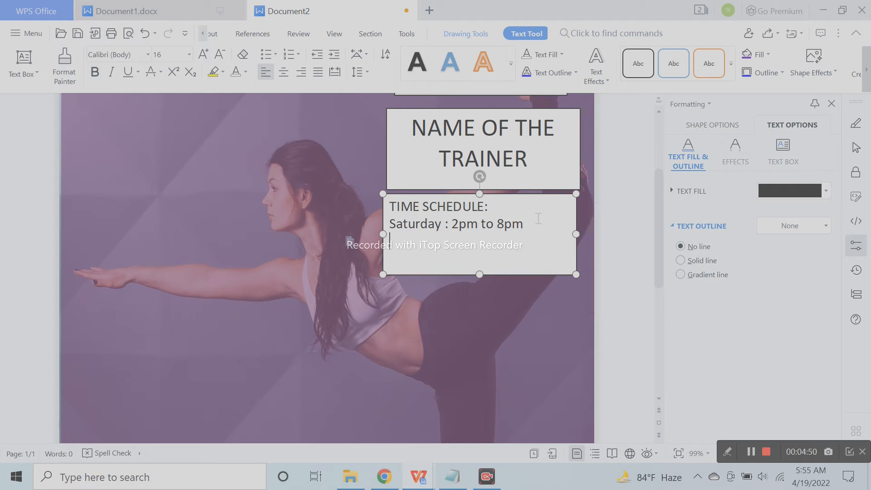
{"action": "type", "text": "sunday"}
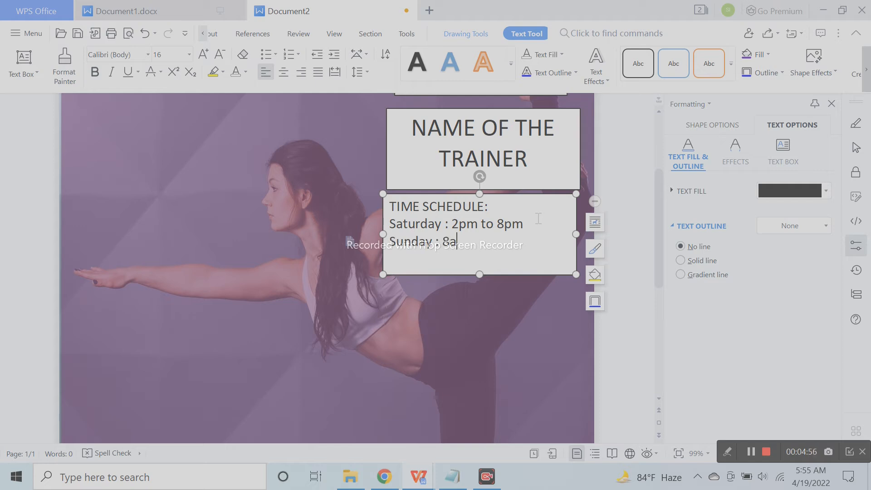
{"action": "type", "text": ": 8am to 6pm"}
Copy the Sunday line as a fourth line and change it to Monday
{"action": "left_click_drag", "start_coordinate": [521, 241], "coordinate": [384, 240]}
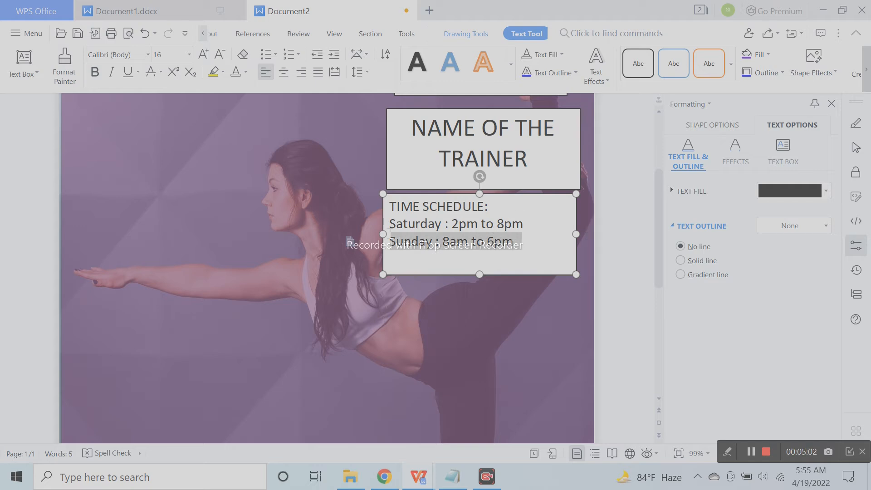
{"action": "key", "text": "ctrl+c"}
{"action": "left_click", "coordinate": [534, 244]}
{"action": "key", "text": "Return"}
{"action": "key", "text": "ctrl+v"}
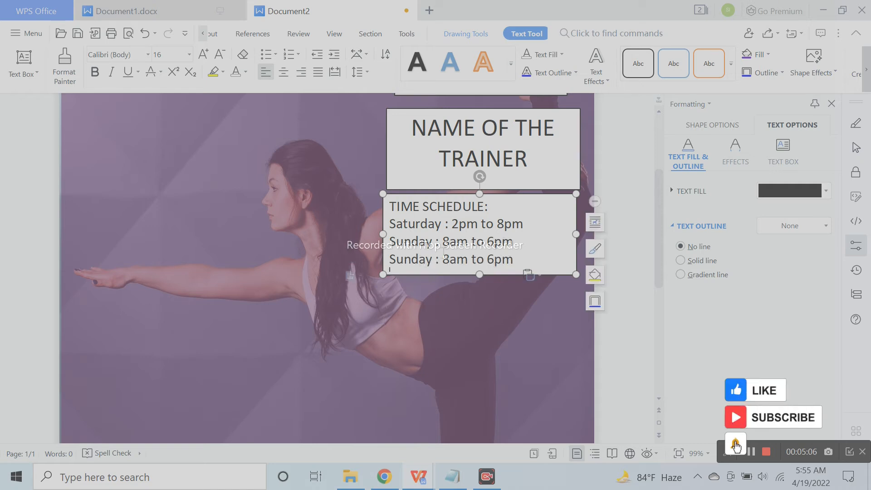
{"action": "double_click", "coordinate": [420, 264]}
{"action": "type", "text": "monday"}
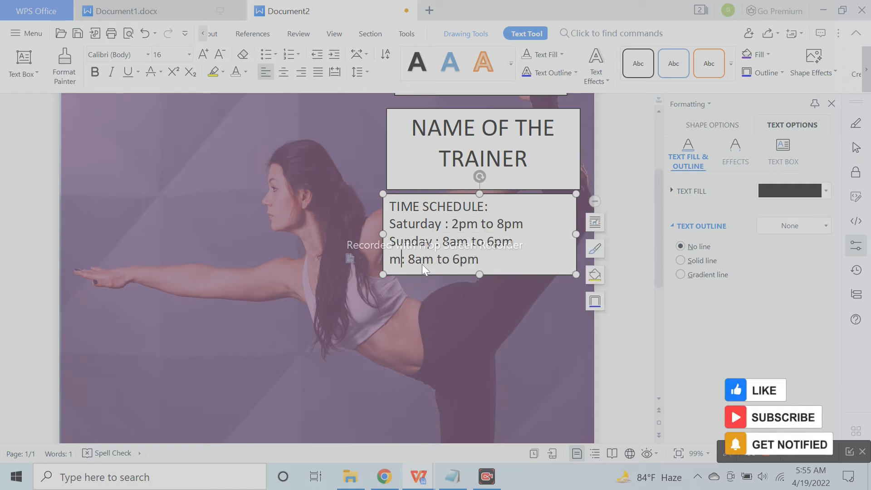
{"action": "key", "text": "BackSpace"}
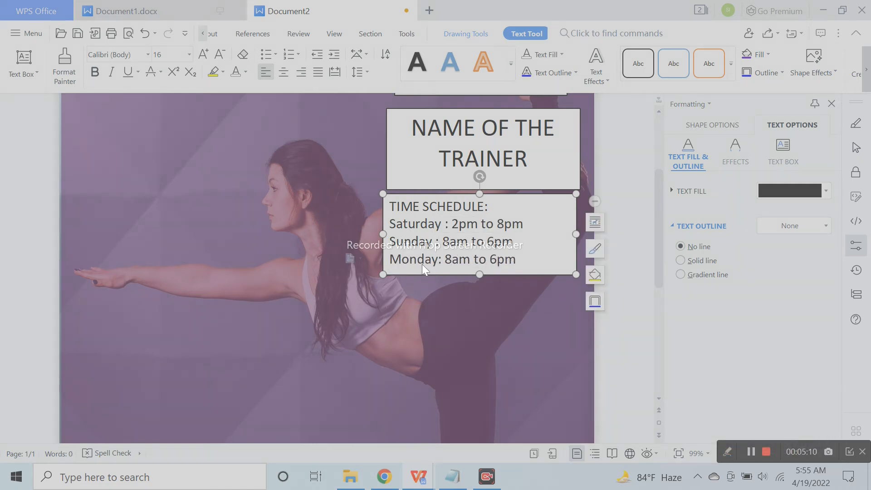
Bold the TIME SCHEDULE: heading and shrink the three day lines to size 14
{"action": "triple_click", "coordinate": [484, 207]}
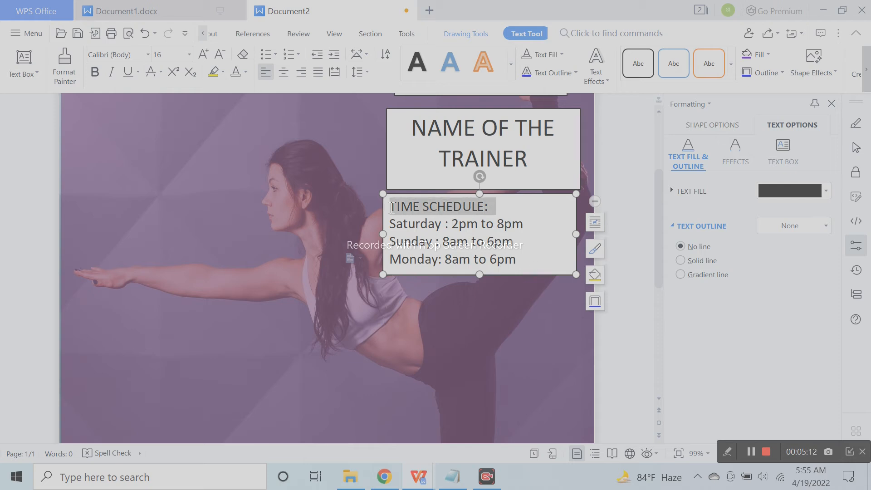
{"action": "left_click", "coordinate": [95, 71]}
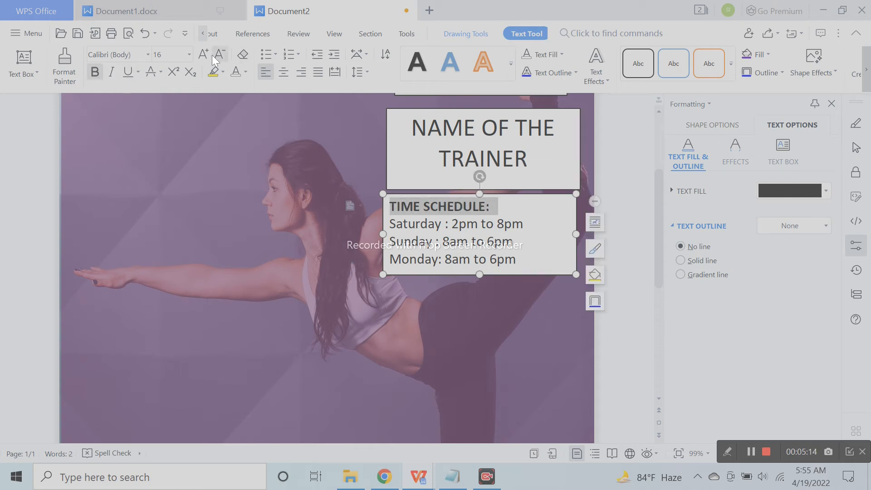
{"action": "left_click", "coordinate": [456, 241]}
{"action": "left_click_drag", "start_coordinate": [519, 261], "coordinate": [386, 221]}
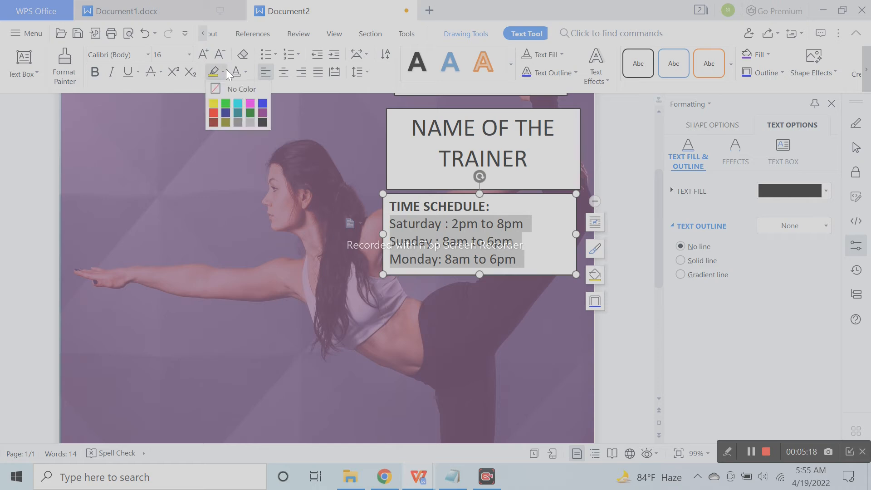
{"action": "left_click", "coordinate": [226, 56]}
{"action": "left_click", "coordinate": [530, 157]}
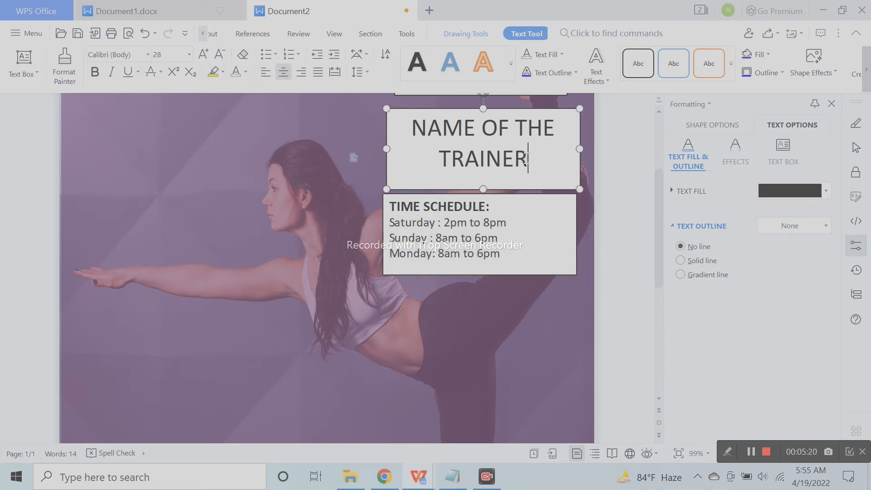
Undo an accidental change to the purple background shape and reselect the schedule box
{"action": "scroll", "coordinate": [521, 276], "scroll_direction": "down", "scroll_amount": 3}
{"action": "left_click", "coordinate": [511, 136]}
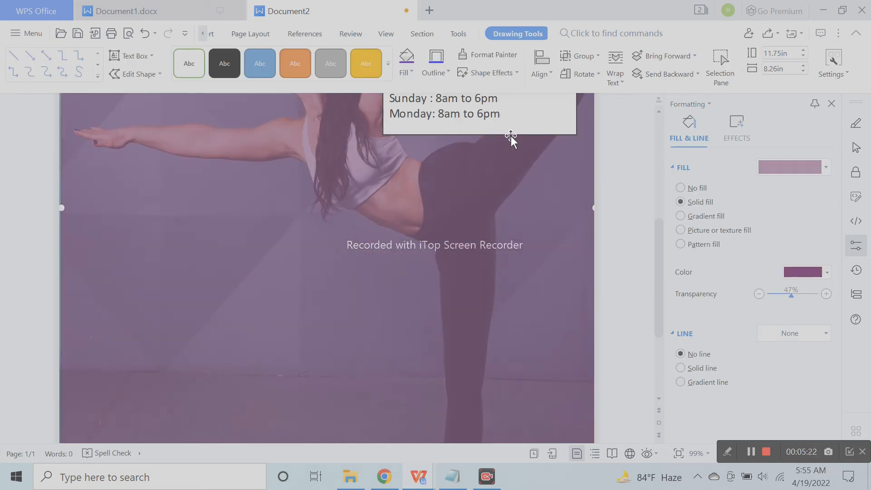
{"action": "scroll", "coordinate": [501, 235], "scroll_direction": "up", "scroll_amount": 6}
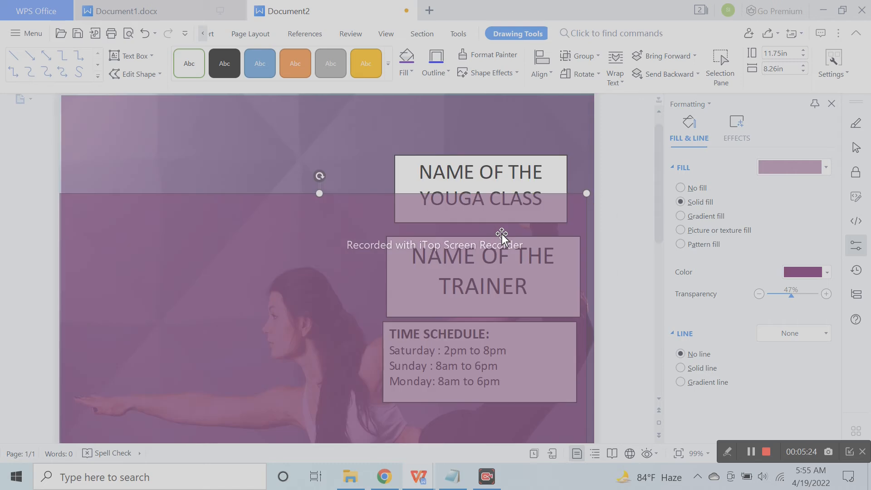
{"action": "left_click", "coordinate": [143, 40]}
{"action": "scroll", "coordinate": [543, 284], "scroll_direction": "down", "scroll_amount": 5}
{"action": "left_click", "coordinate": [512, 154]}
Copy the schedule box lower on the page and make it much taller and wider
{"action": "left_click_drag", "start_coordinate": [511, 156], "coordinate": [502, 262]}
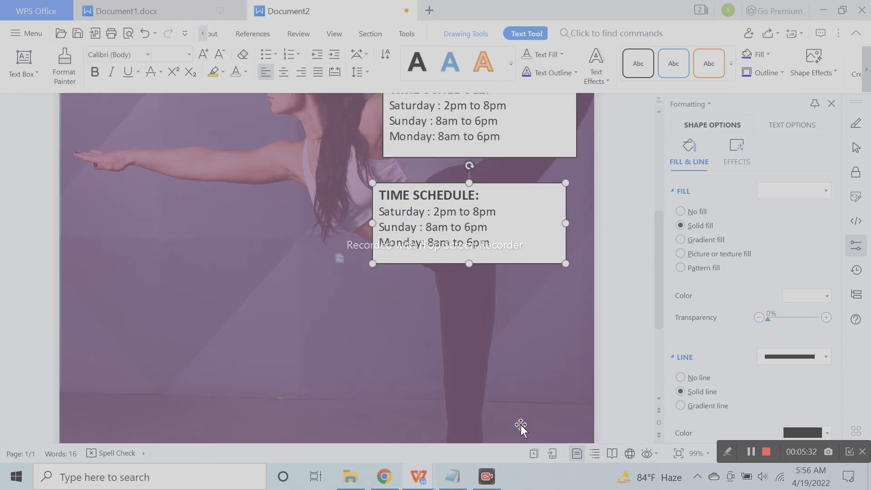
{"action": "left_click", "coordinate": [453, 476]}
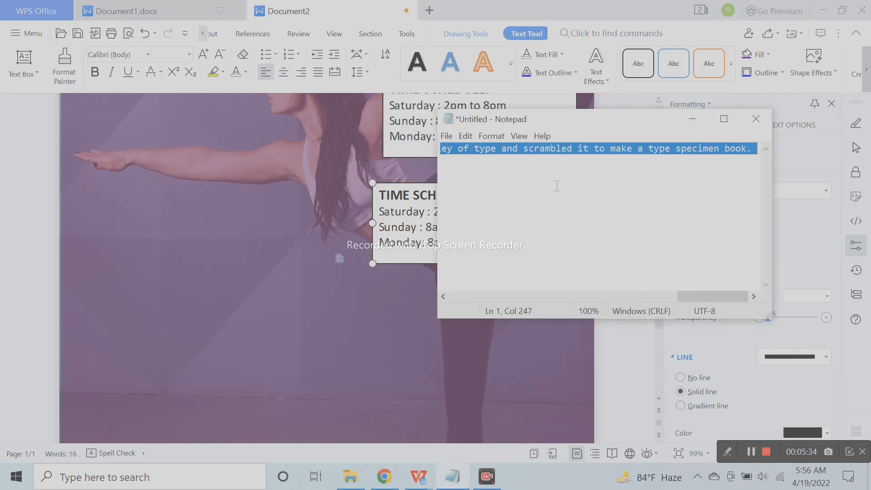
{"action": "left_click", "coordinate": [693, 119]}
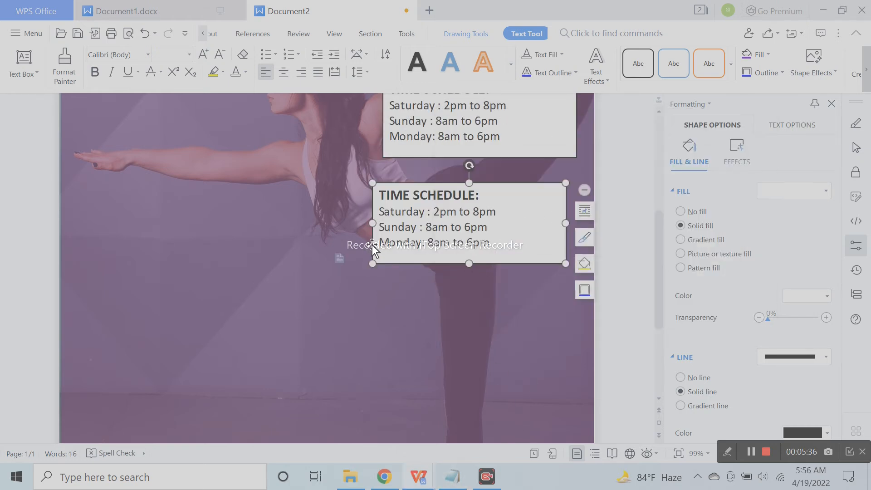
{"action": "left_click_drag", "start_coordinate": [469, 264], "coordinate": [469, 356]}
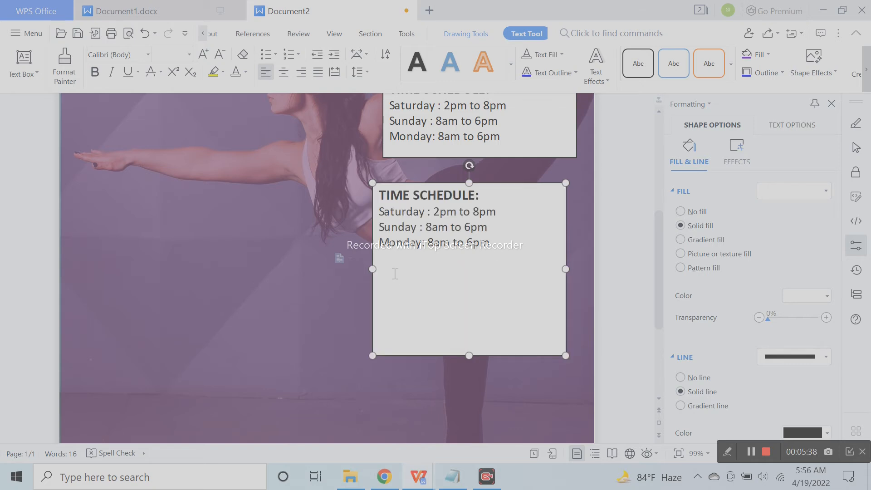
{"action": "left_click_drag", "start_coordinate": [373, 269], "coordinate": [325, 269]}
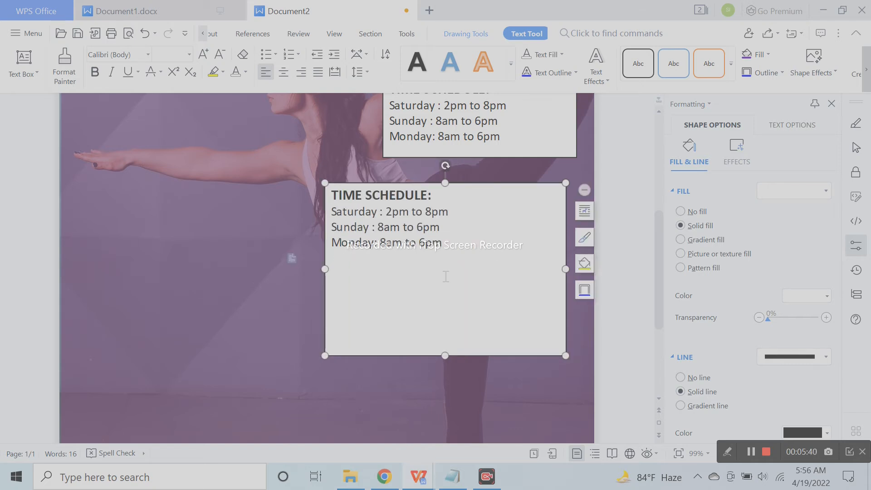
Replace the copied box's text with the Lorem Ipsum paragraph from Notepad
{"action": "key", "text": "ctrl+a"}
{"action": "key", "text": "ctrl+v"}
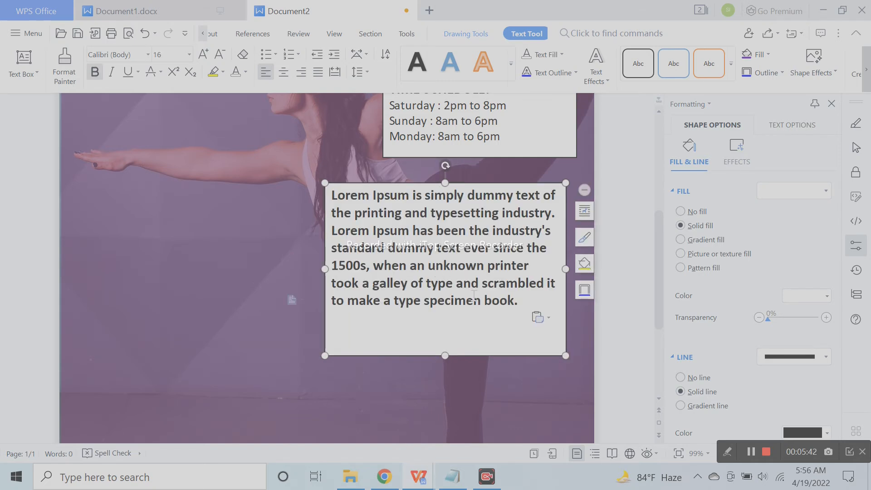
{"action": "left_click", "coordinate": [221, 55]}
{"action": "left_click", "coordinate": [148, 54]}
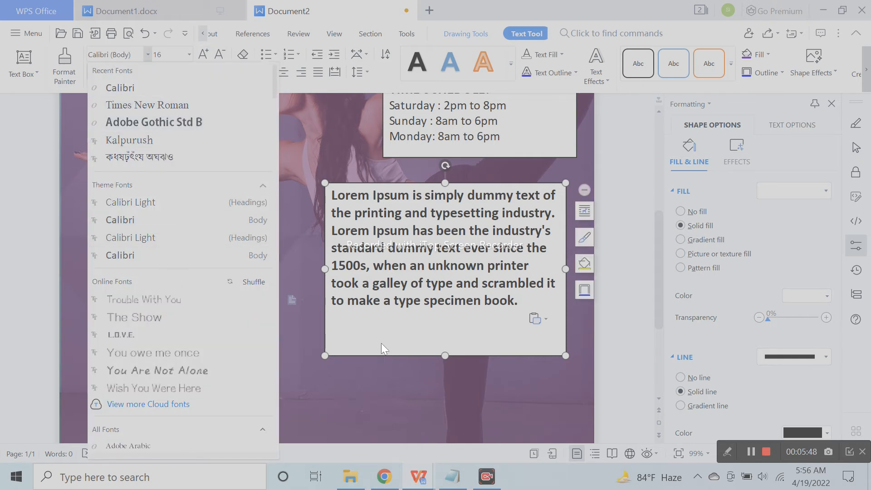
Remove bold from the Lorem Ipsum paragraph, keeping the Calibri font
{"action": "left_click", "coordinate": [506, 318]}
{"action": "left_click_drag", "start_coordinate": [493, 314], "coordinate": [230, 91]}
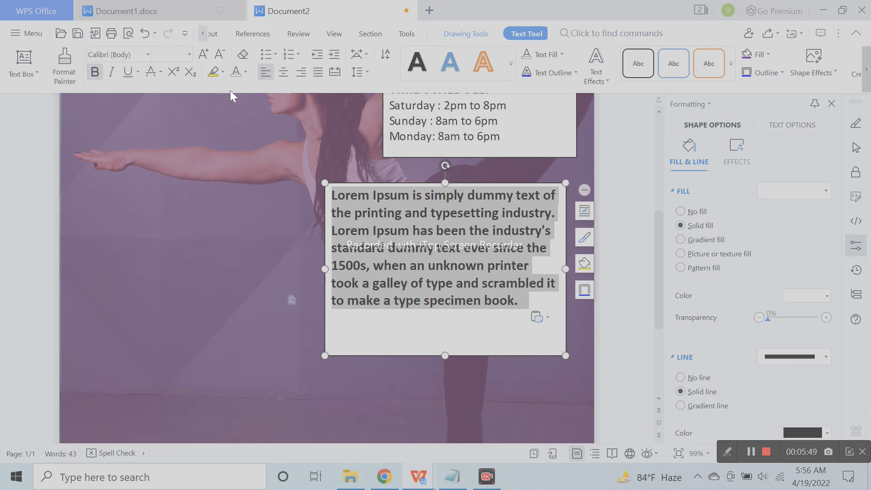
{"action": "left_click", "coordinate": [92, 72]}
{"action": "left_click", "coordinate": [147, 55]}
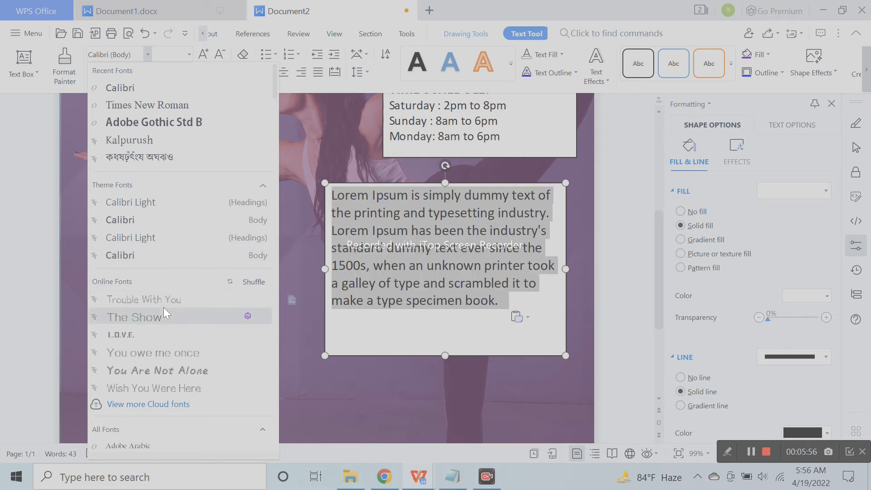
{"action": "scroll", "coordinate": [187, 345], "scroll_direction": "down", "scroll_amount": 2}
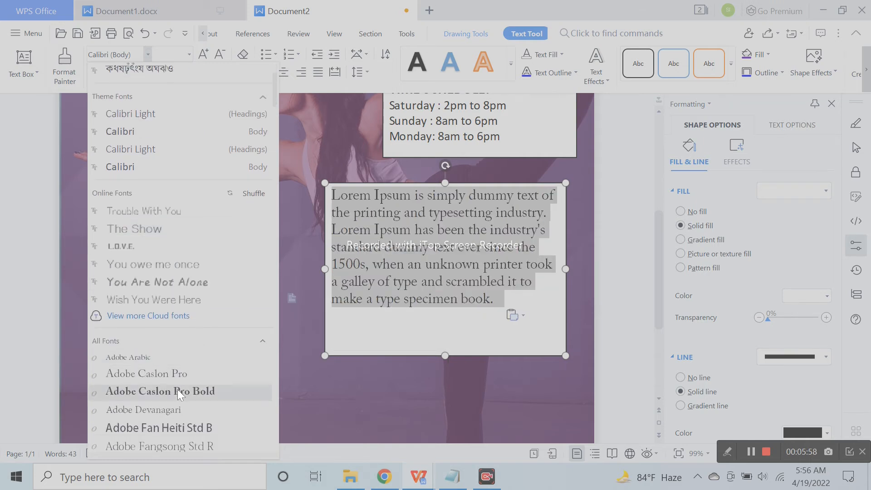
{"action": "scroll", "coordinate": [178, 391], "scroll_direction": "down", "scroll_amount": 4}
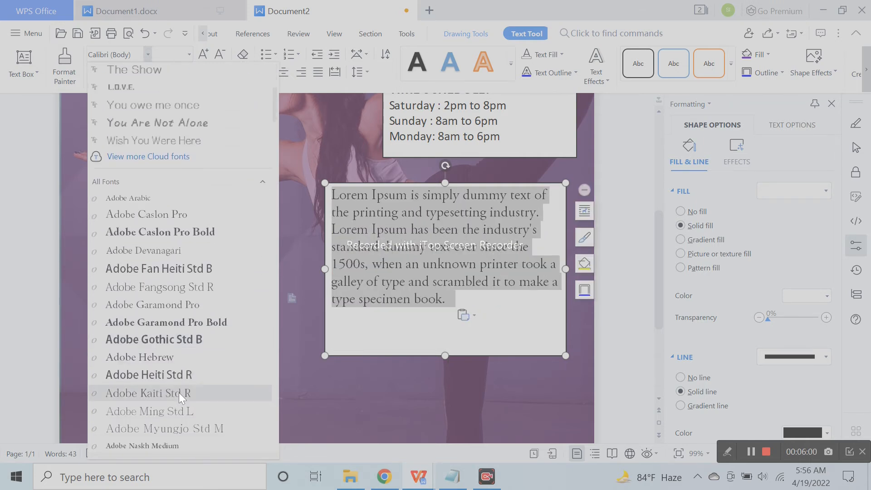
{"action": "scroll", "coordinate": [178, 391], "scroll_direction": "down", "scroll_amount": 1}
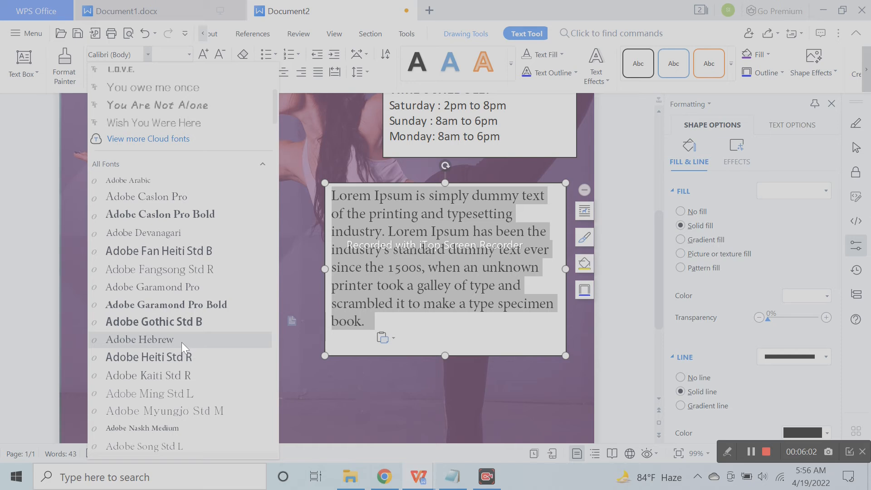
{"action": "scroll", "coordinate": [185, 354], "scroll_direction": "up", "scroll_amount": 5}
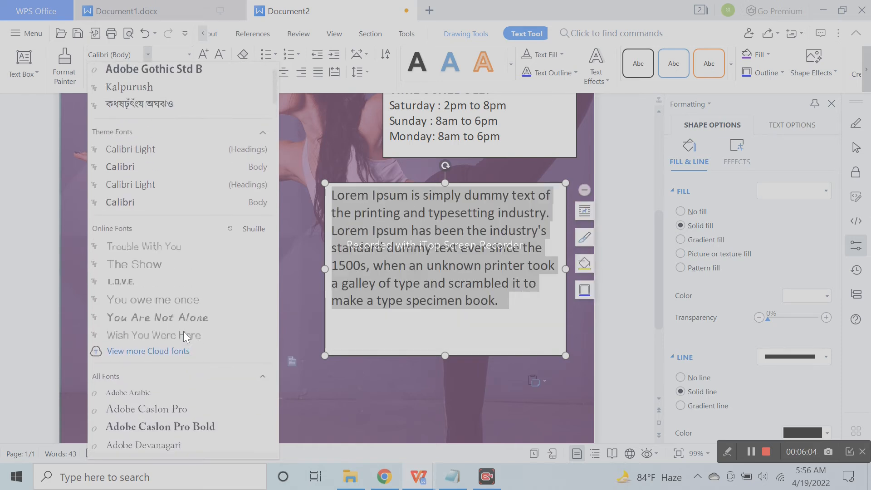
{"action": "scroll", "coordinate": [183, 331], "scroll_direction": "up", "scroll_amount": 1}
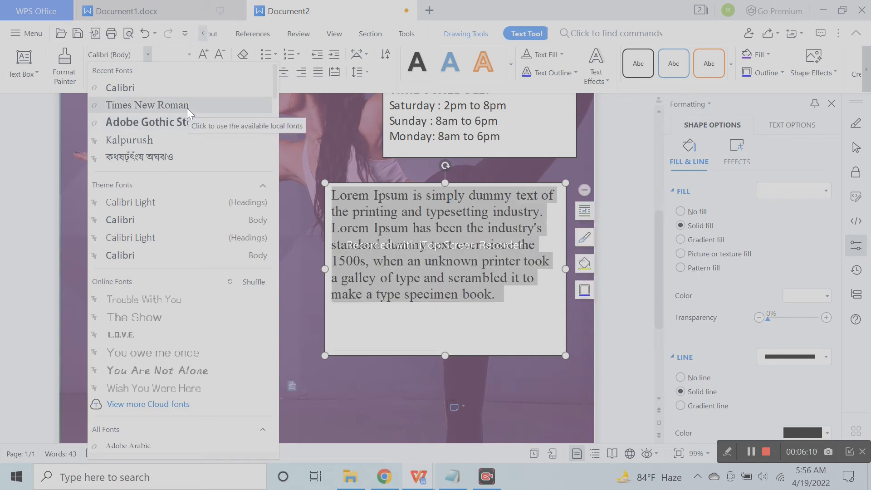
{"action": "left_click", "coordinate": [164, 219]}
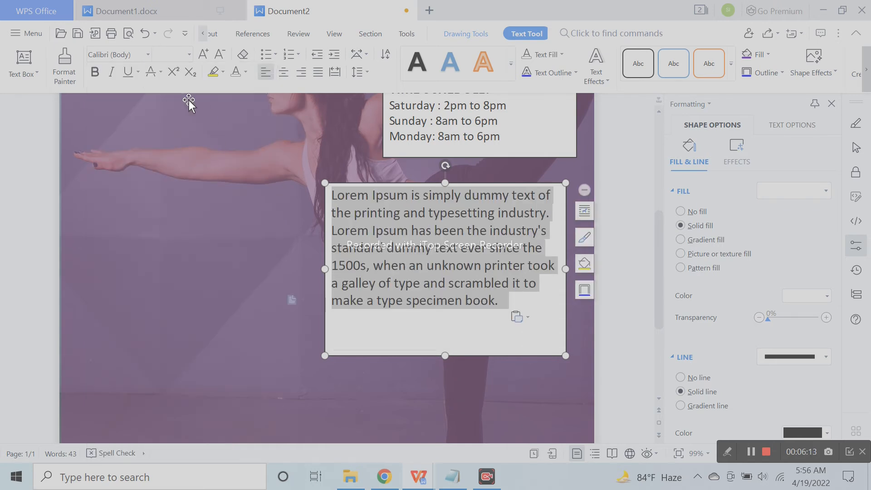
Justify the paragraph and shorten its box while widening it to the left
{"action": "left_click", "coordinate": [318, 72]}
{"action": "left_click_drag", "start_coordinate": [444, 357], "coordinate": [445, 328]}
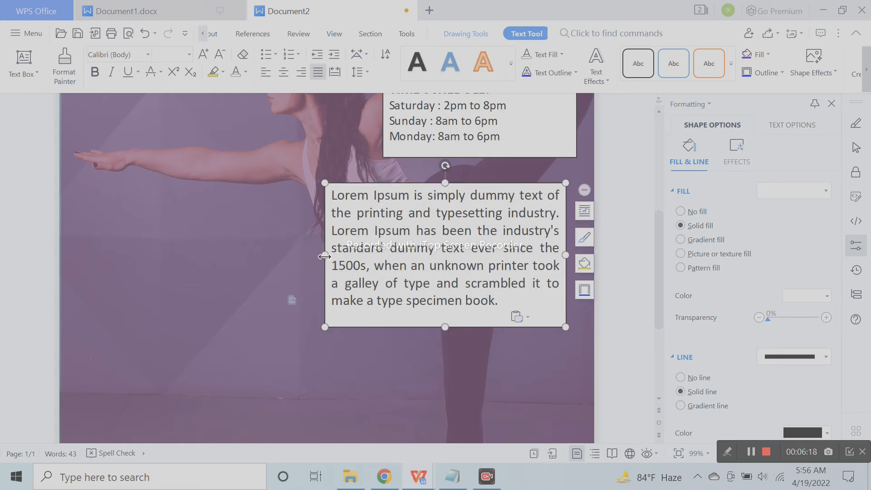
{"action": "left_click_drag", "start_coordinate": [324, 257], "coordinate": [260, 255]}
{"action": "left_click_drag", "start_coordinate": [412, 327], "coordinate": [416, 304]}
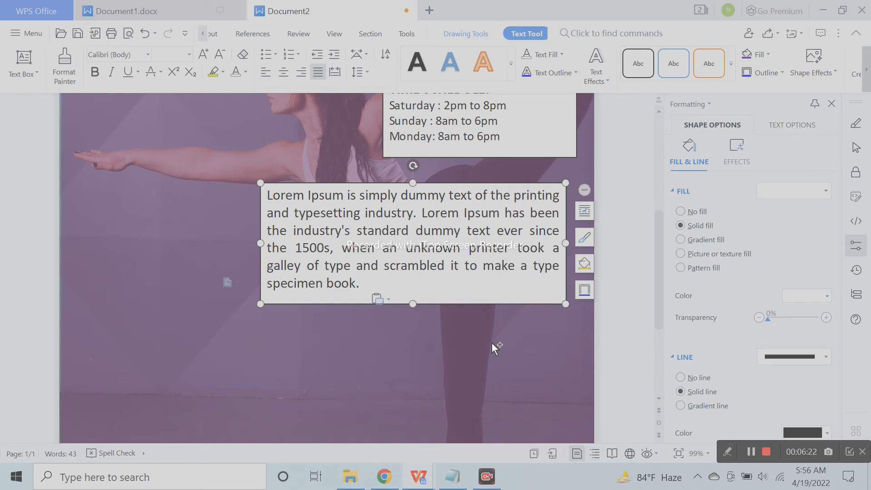
{"action": "scroll", "coordinate": [492, 343], "scroll_direction": "down", "scroll_amount": 3}
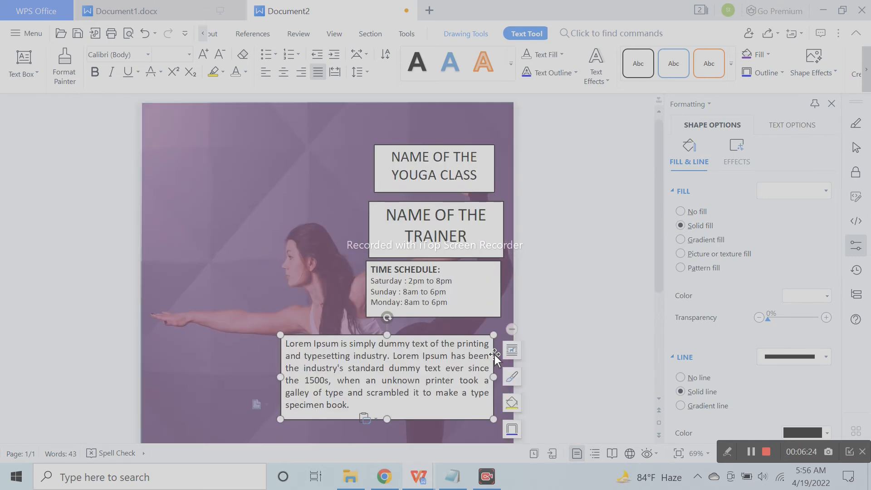
{"action": "scroll", "coordinate": [494, 353], "scroll_direction": "down", "scroll_amount": 3}
{"action": "left_click", "coordinate": [458, 233]}
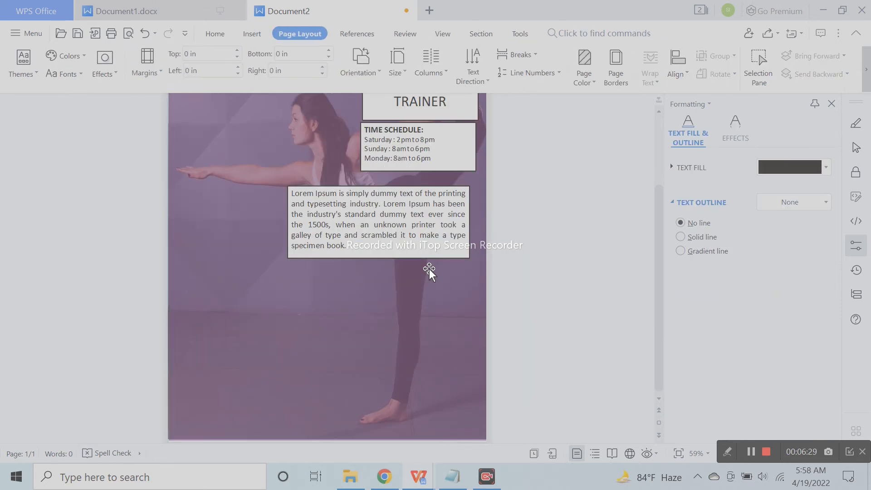
Give the Lorem Ipsum box No fill and No line
{"action": "left_click", "coordinate": [430, 269]}
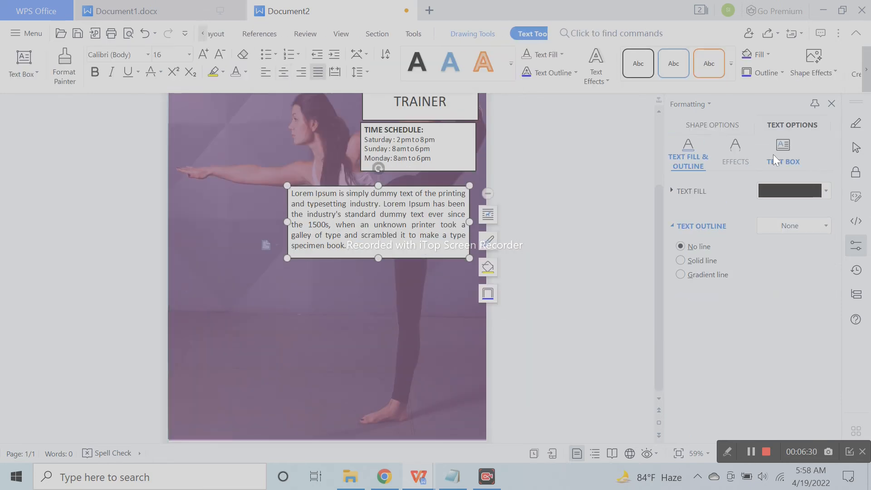
{"action": "left_click", "coordinate": [718, 129]}
{"action": "left_click", "coordinate": [700, 213]}
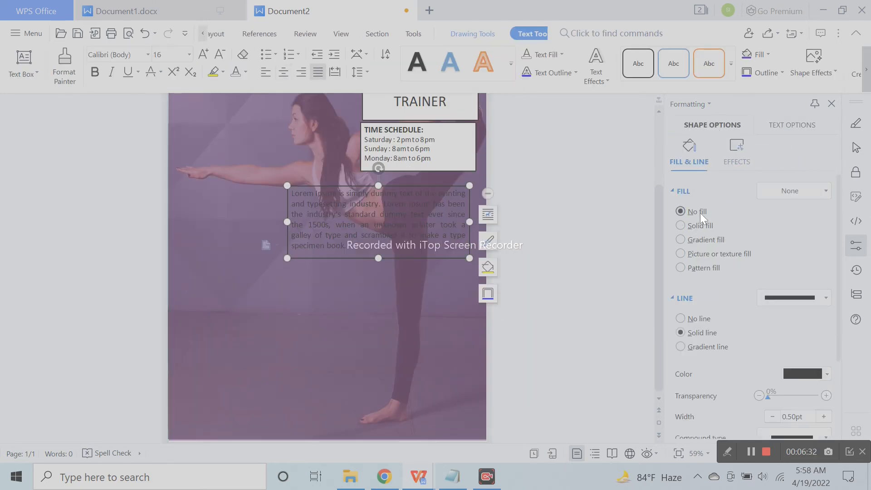
{"action": "left_click", "coordinate": [697, 319]}
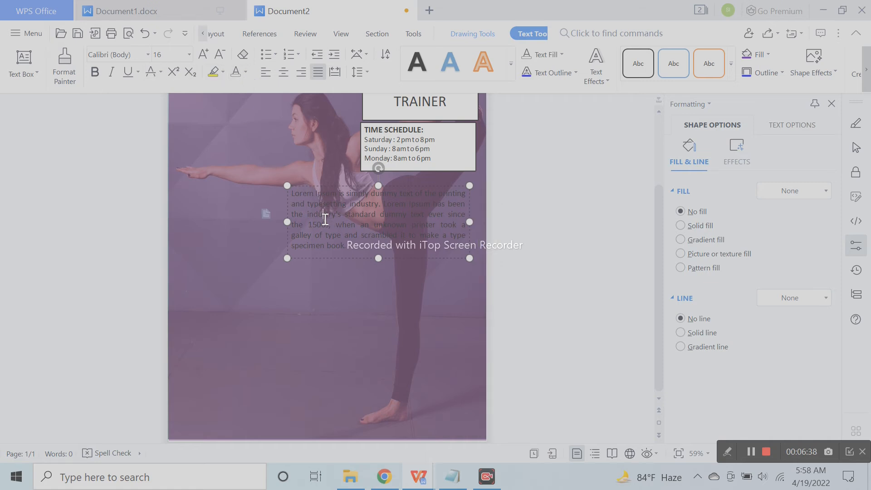
Make the paragraph text white and bold, and widen and extend its box
{"action": "left_click", "coordinate": [232, 72]}
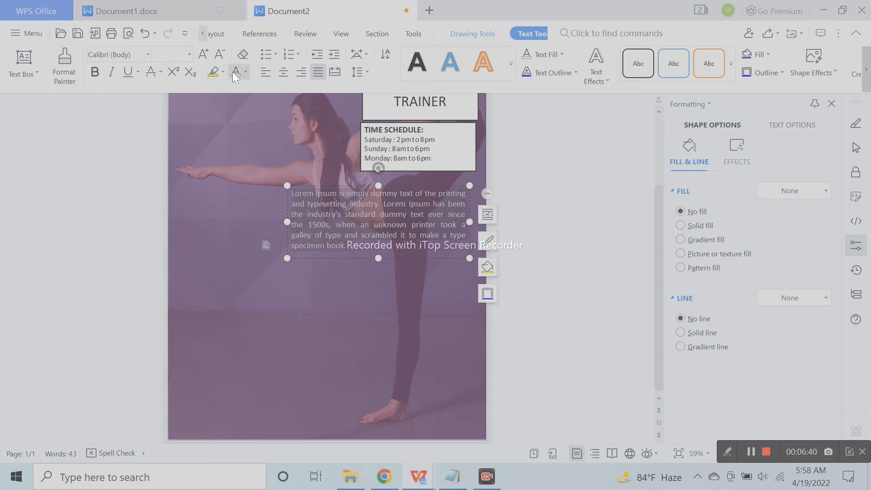
{"action": "left_click", "coordinate": [96, 75]}
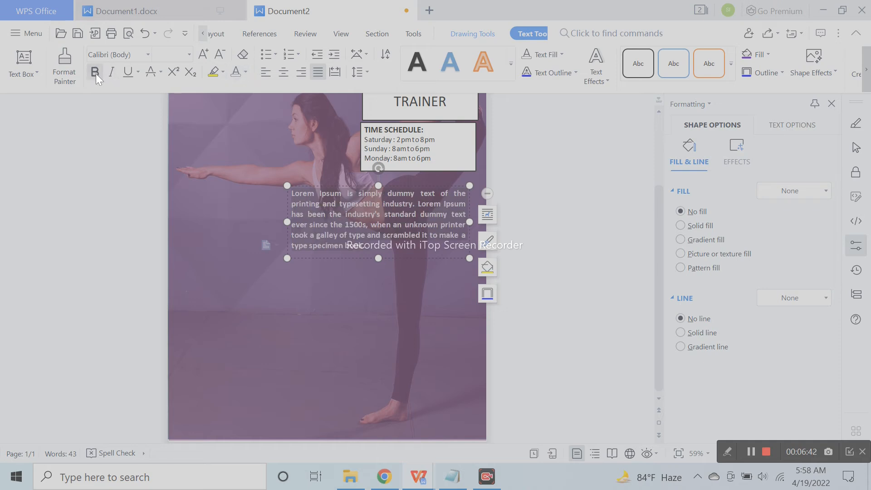
{"action": "left_click_drag", "start_coordinate": [286, 223], "coordinate": [281, 223]}
{"action": "left_click_drag", "start_coordinate": [375, 267], "coordinate": [379, 289]}
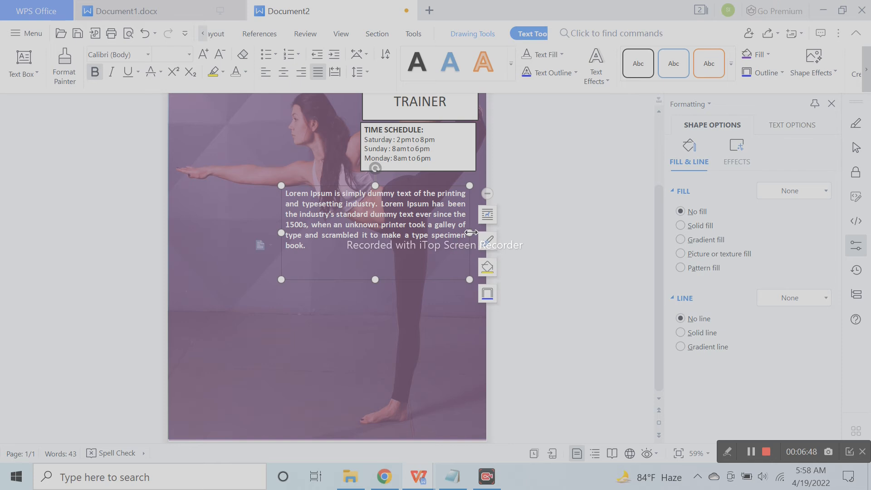
{"action": "scroll", "coordinate": [449, 284], "scroll_direction": "up", "scroll_amount": 3}
{"action": "left_click", "coordinate": [436, 242]}
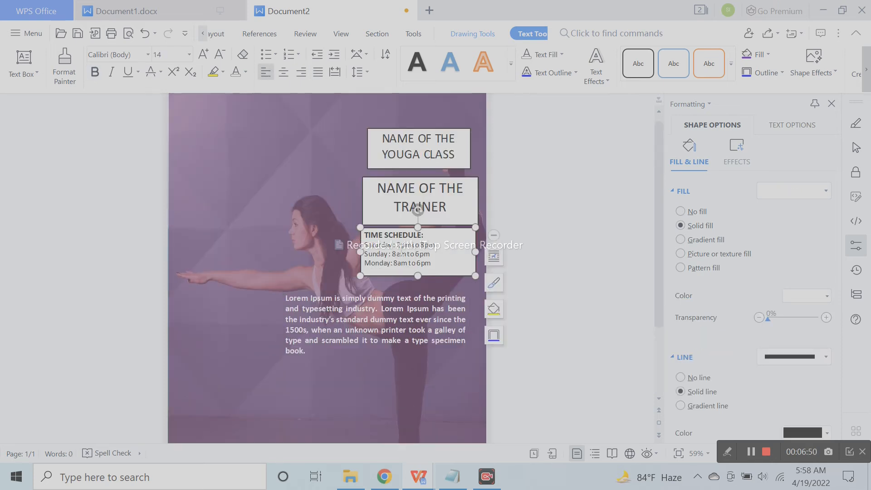
Set No fill and No line on both the trainer and time schedule boxes
{"action": "left_click", "coordinate": [452, 178], "text": "shift"}
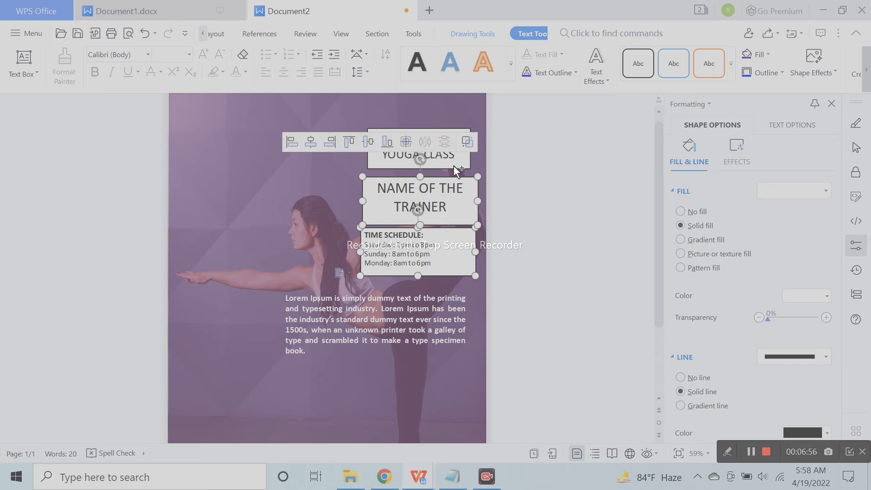
{"action": "left_click", "coordinate": [704, 213]}
{"action": "left_click", "coordinate": [699, 321]}
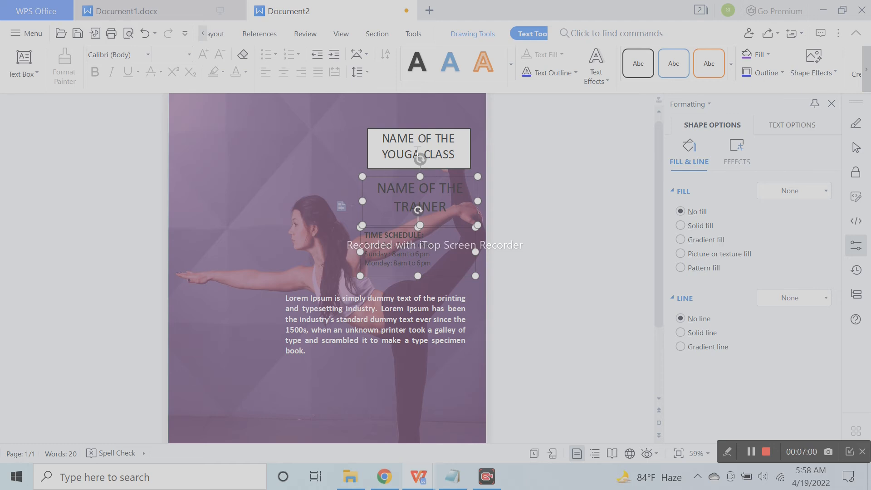
{"action": "left_click", "coordinate": [402, 167]}
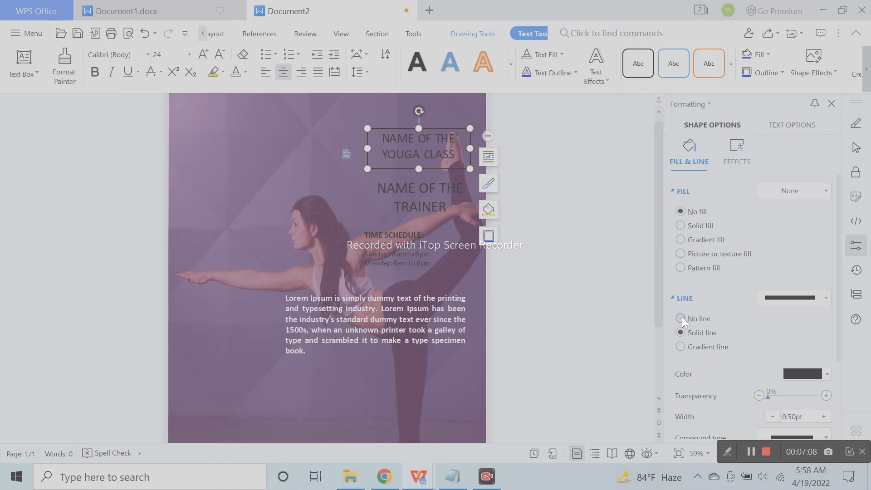
Make the class title size 26, white, in Adobe Gothic Std B, and enlarge its box
{"action": "left_click", "coordinate": [500, 212]}
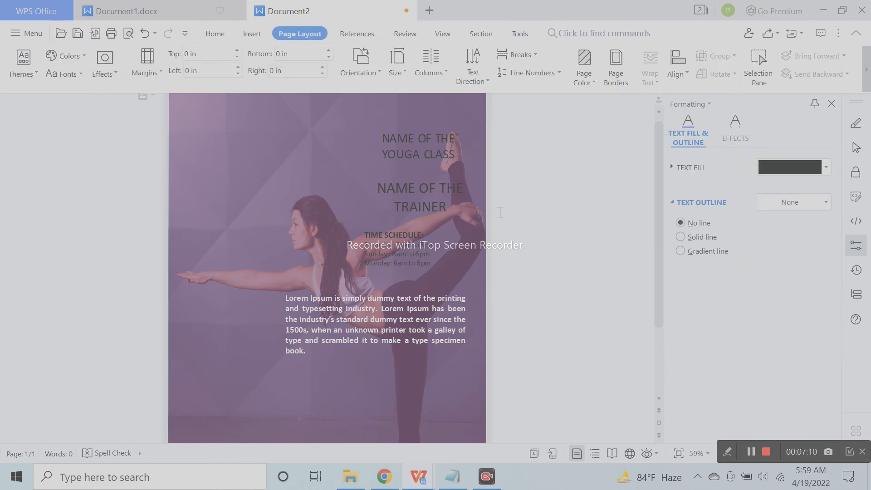
{"action": "left_click", "coordinate": [444, 137]}
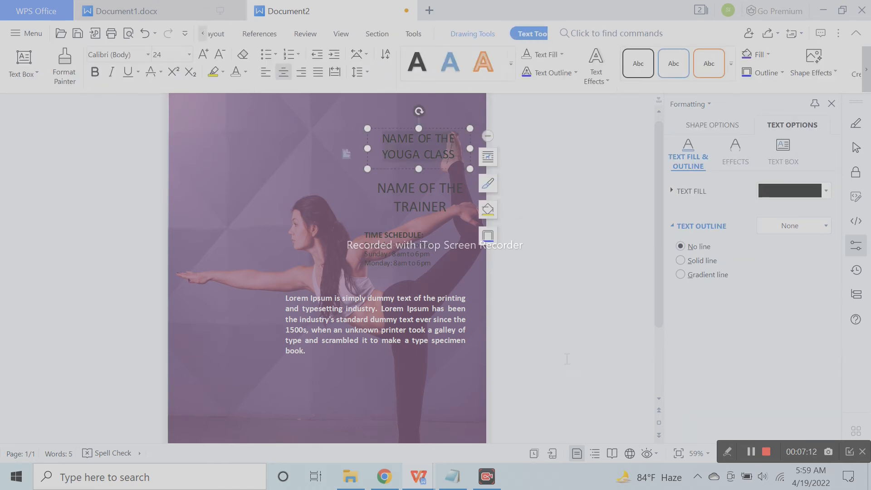
{"action": "left_click", "coordinate": [205, 57]}
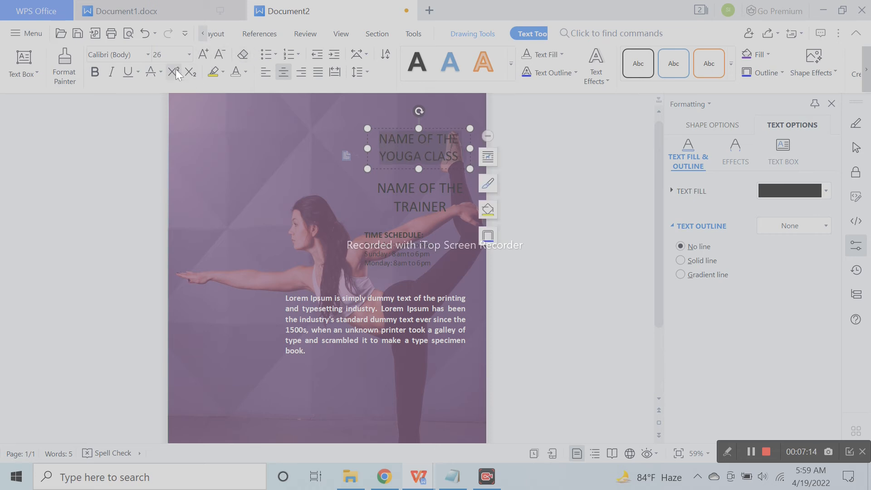
{"action": "left_click", "coordinate": [241, 73]}
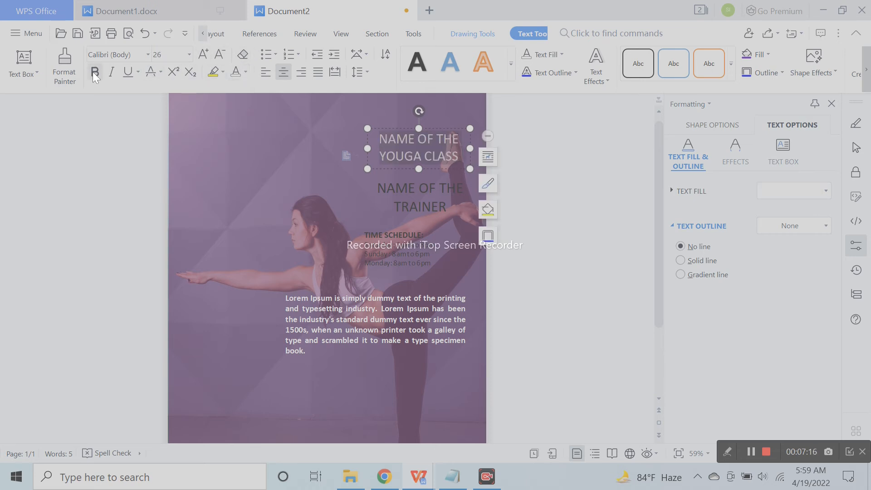
{"action": "left_click", "coordinate": [148, 55]}
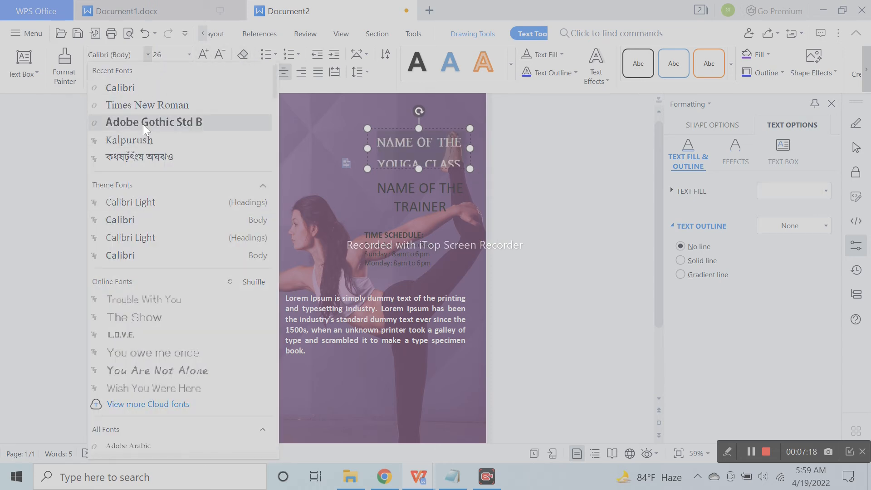
{"action": "left_click", "coordinate": [143, 124]}
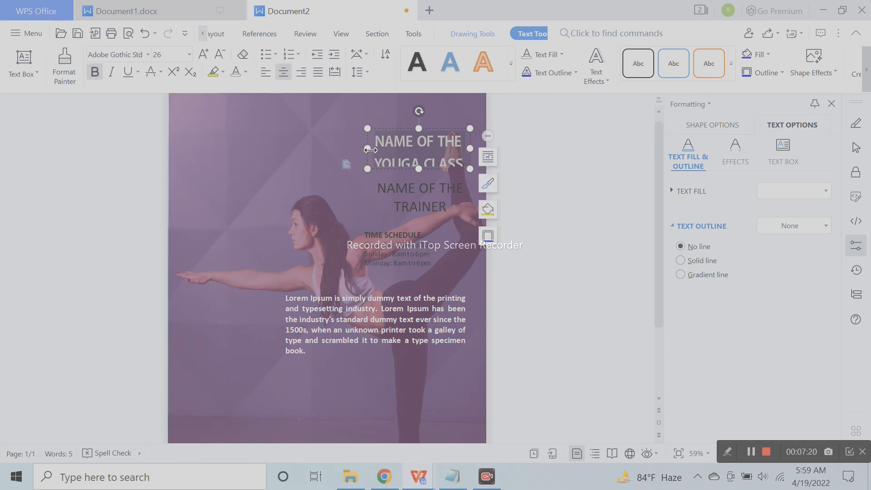
{"action": "left_click_drag", "start_coordinate": [421, 131], "coordinate": [420, 117]}
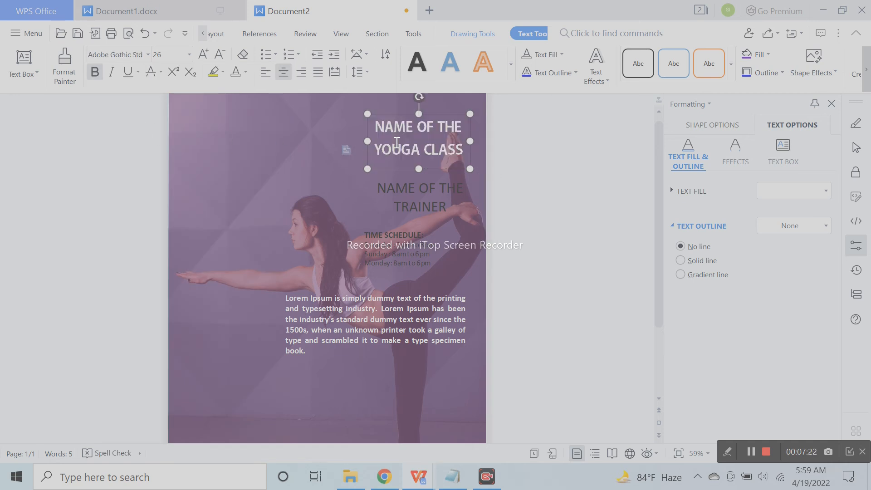
{"action": "left_click_drag", "start_coordinate": [366, 141], "coordinate": [360, 140]}
Move the Lorem Ipsum body text box lower on the page
{"action": "scroll", "coordinate": [416, 282], "scroll_direction": "down", "scroll_amount": 3}
{"action": "left_click", "coordinate": [400, 233]}
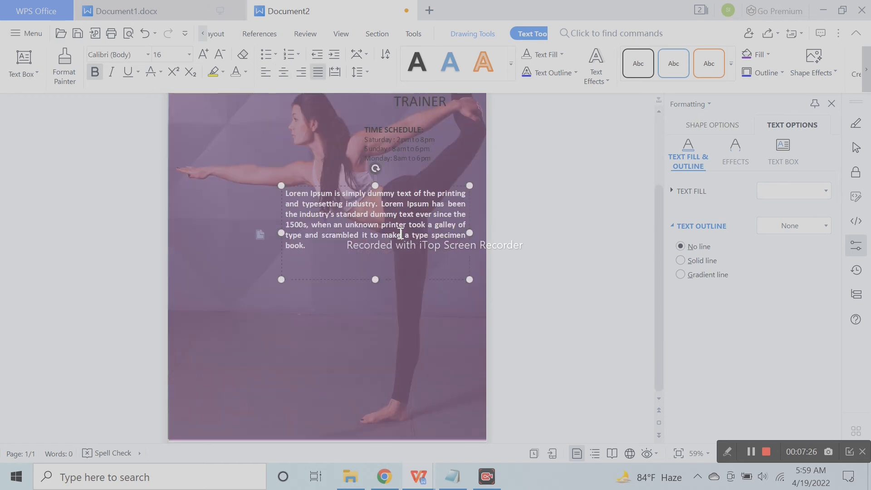
{"action": "left_click", "coordinate": [377, 279]}
{"action": "left_click_drag", "start_coordinate": [401, 282], "coordinate": [402, 347]}
Move and enlarge the schedule box, making its text white, larger, bold and italic
{"action": "left_click", "coordinate": [398, 159]}
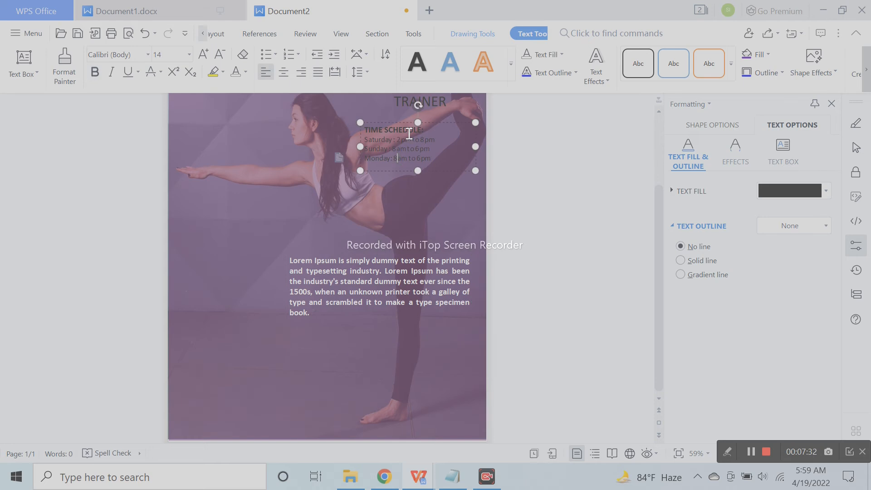
{"action": "left_click_drag", "start_coordinate": [436, 126], "coordinate": [383, 171]}
{"action": "left_click_drag", "start_coordinate": [421, 218], "coordinate": [458, 245]}
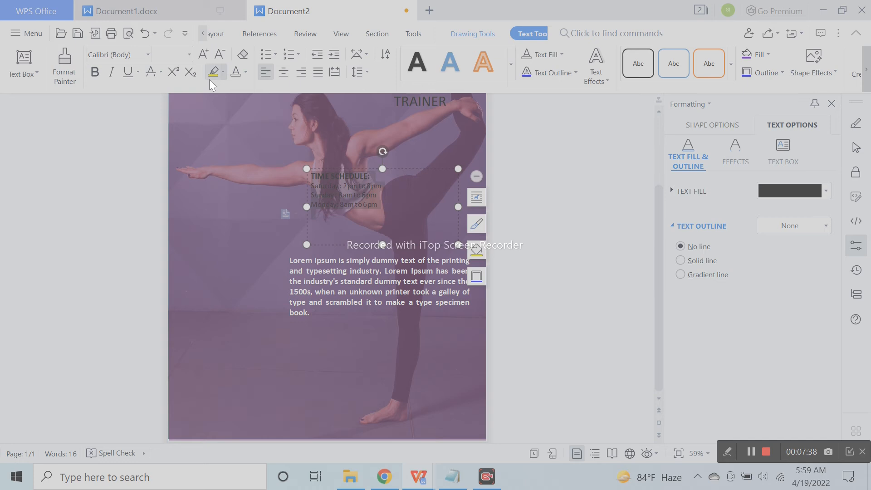
{"action": "left_click", "coordinate": [239, 71]}
{"action": "left_click", "coordinate": [203, 54]}
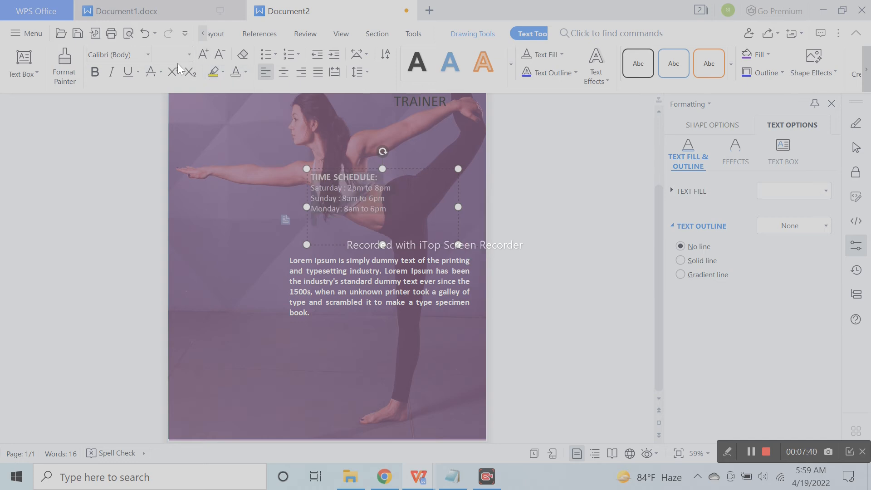
{"action": "left_click", "coordinate": [94, 71]}
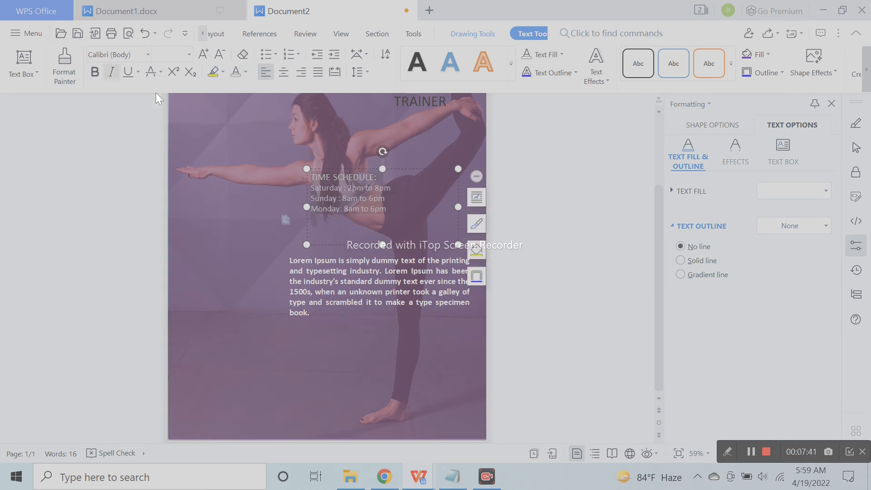
{"action": "left_click", "coordinate": [105, 72]}
{"action": "left_click", "coordinate": [96, 71]}
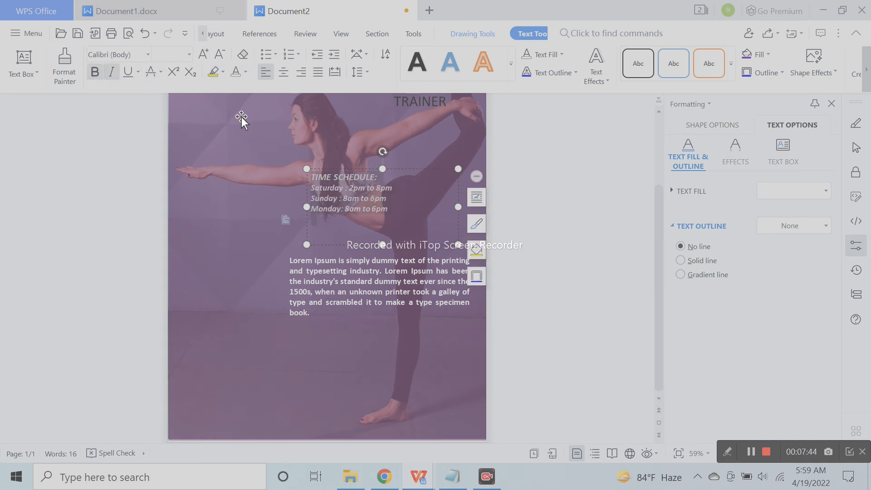
Widen, shorten and reposition the schedule box just above the body text
{"action": "left_click_drag", "start_coordinate": [309, 212], "coordinate": [292, 213]}
{"action": "left_click", "coordinate": [451, 127]}
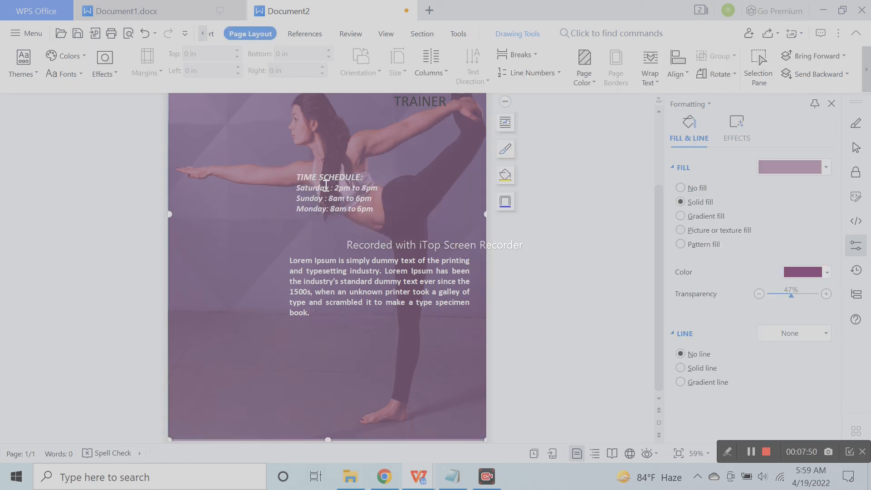
{"action": "left_click", "coordinate": [458, 211]}
{"action": "left_click_drag", "start_coordinate": [373, 241], "coordinate": [374, 219]}
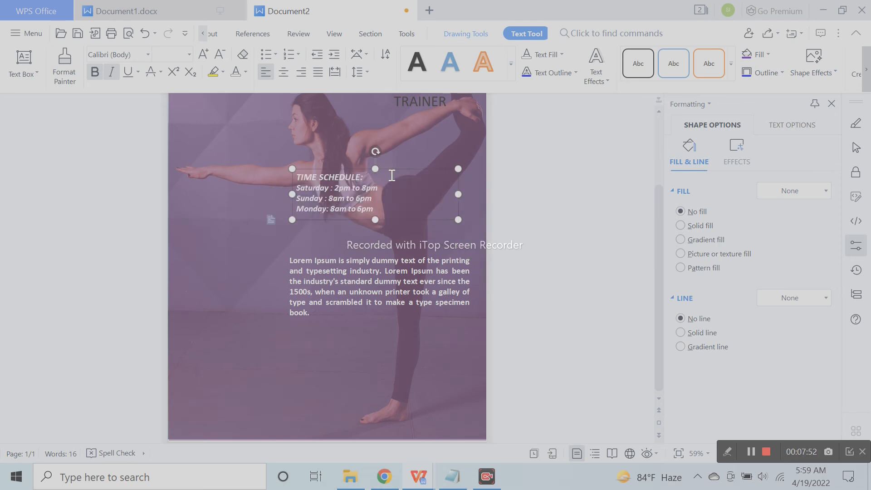
{"action": "left_click_drag", "start_coordinate": [399, 170], "coordinate": [398, 192]}
{"action": "left_click", "coordinate": [536, 187]}
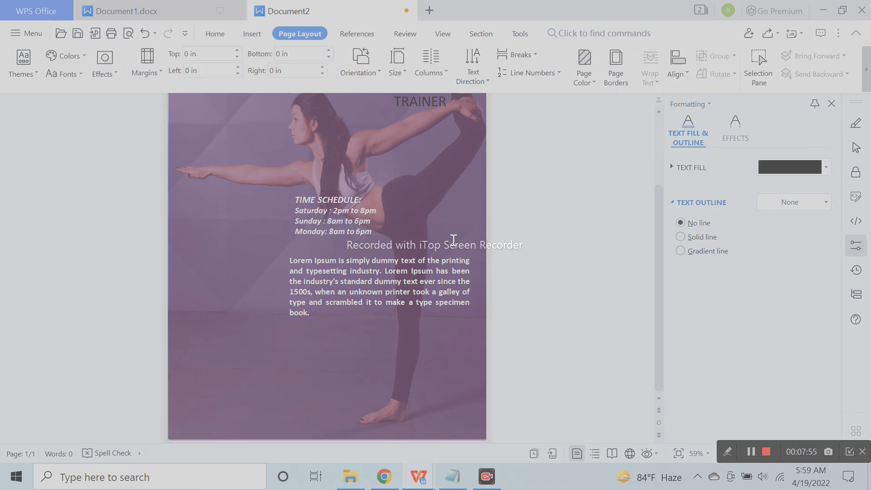
{"action": "left_click", "coordinate": [353, 213]}
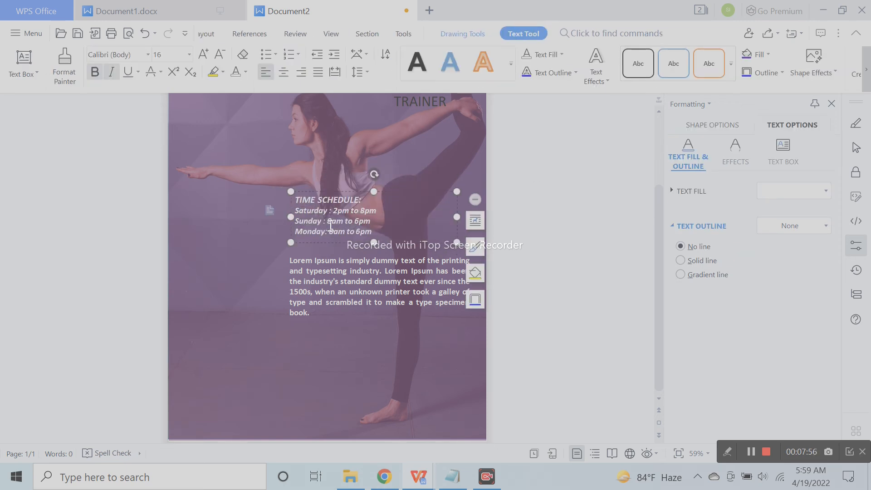
{"action": "left_click", "coordinate": [385, 193]}
{"action": "key", "text": "Left"}
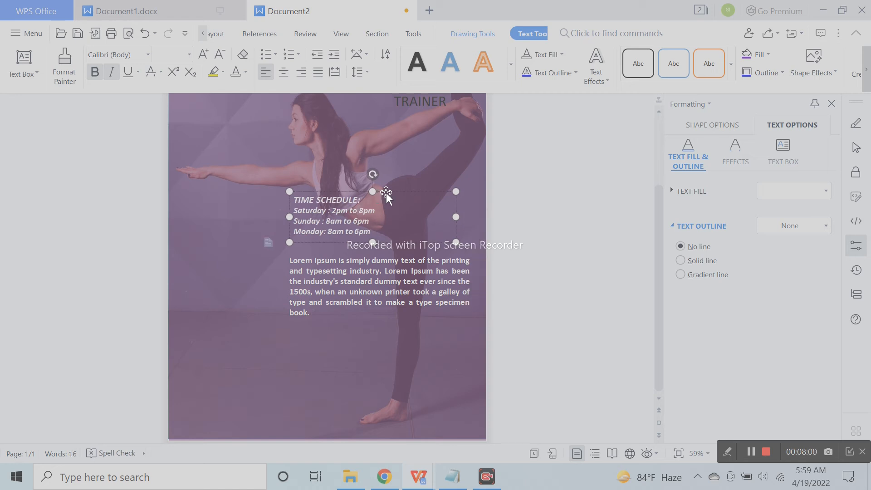
{"action": "left_click", "coordinate": [506, 219]}
Reposition the trainer name box and make the name 36 pt, white and bold
{"action": "scroll", "coordinate": [437, 267], "scroll_direction": "up", "scroll_amount": 3}
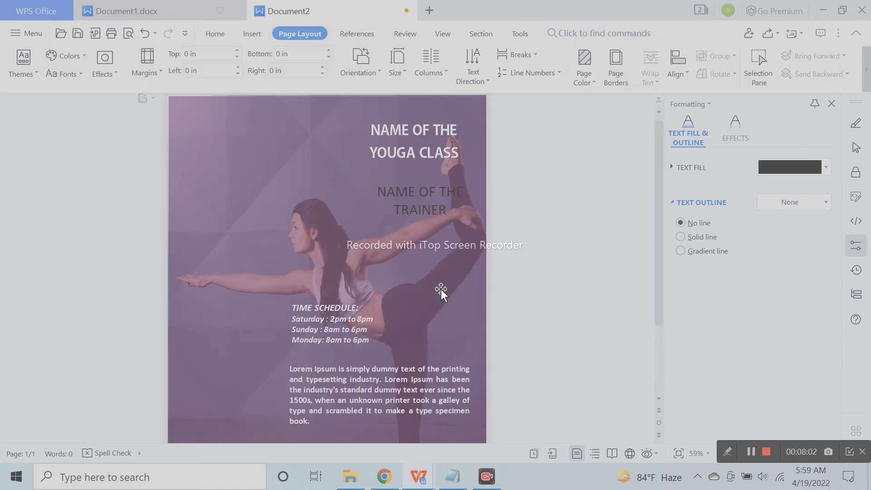
{"action": "left_click", "coordinate": [431, 219]}
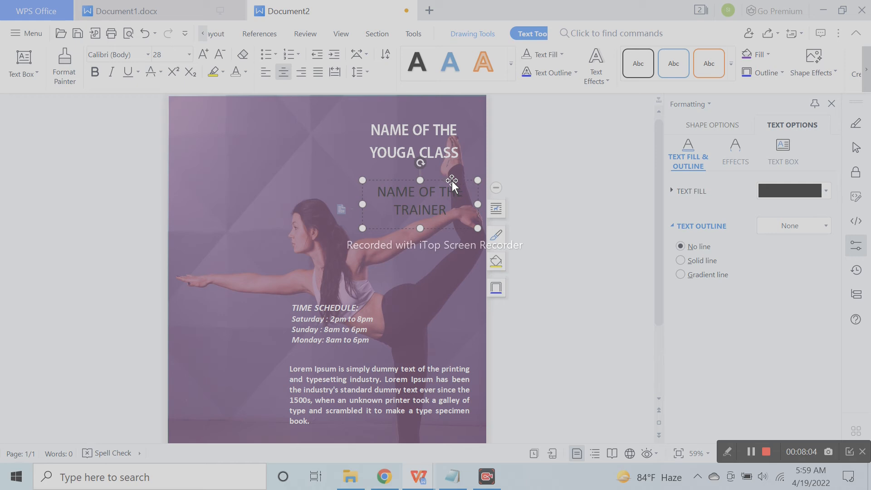
{"action": "left_click_drag", "start_coordinate": [453, 182], "coordinate": [434, 195]}
{"action": "left_click_drag", "start_coordinate": [459, 241], "coordinate": [460, 266]}
{"action": "left_click_drag", "start_coordinate": [438, 229], "coordinate": [342, 194]}
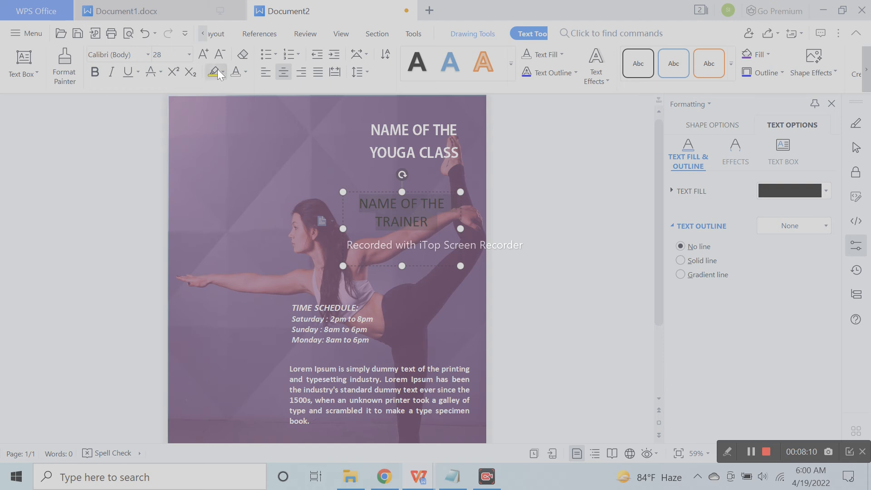
{"action": "left_click", "coordinate": [209, 53]}
{"action": "left_click", "coordinate": [209, 52]}
{"action": "left_click", "coordinate": [218, 53]}
{"action": "left_click_drag", "start_coordinate": [405, 264], "coordinate": [405, 275]}
{"action": "left_click", "coordinate": [240, 69]}
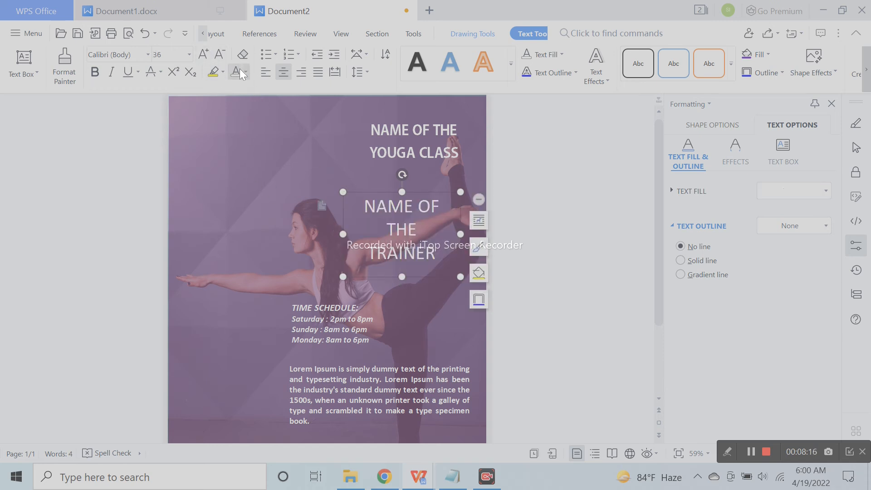
{"action": "left_click", "coordinate": [95, 73]}
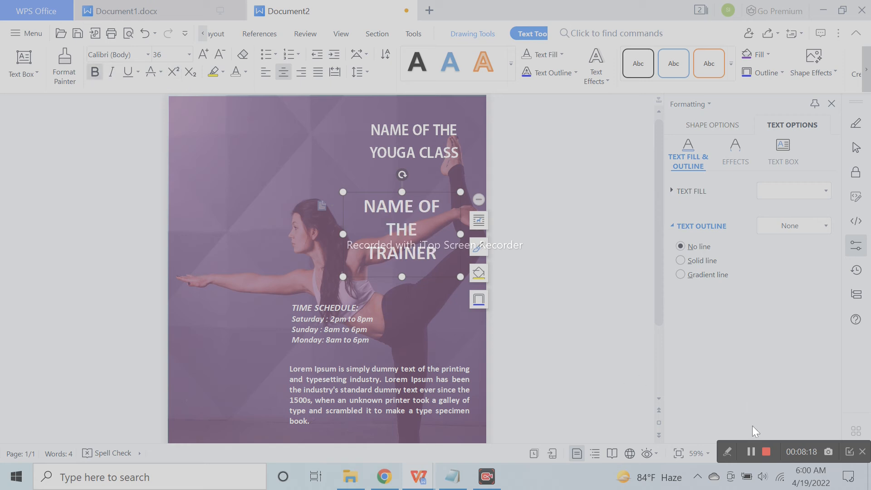
{"action": "left_click", "coordinate": [414, 219]}
{"action": "left_click_drag", "start_coordinate": [437, 193], "coordinate": [440, 192]}
Drag the class title box to the poster's top-left corner
{"action": "left_click", "coordinate": [434, 152]}
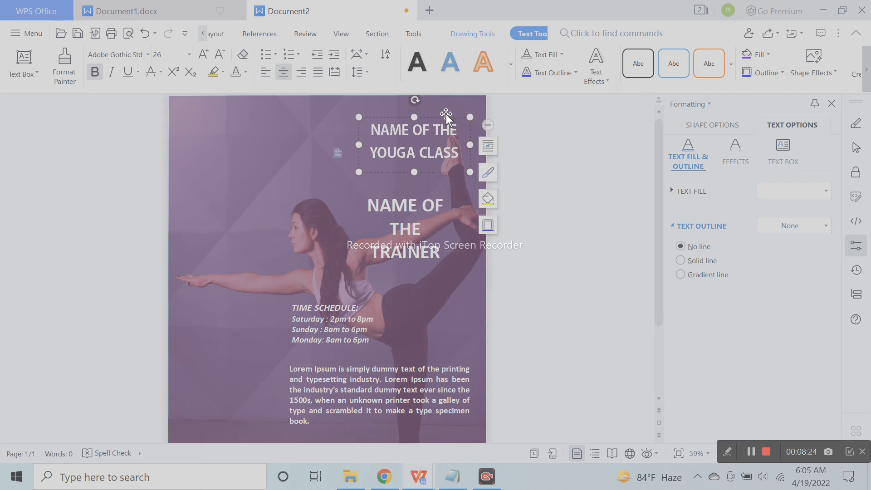
{"action": "left_click_drag", "start_coordinate": [448, 118], "coordinate": [274, 122]}
{"action": "left_click", "coordinate": [373, 159]}
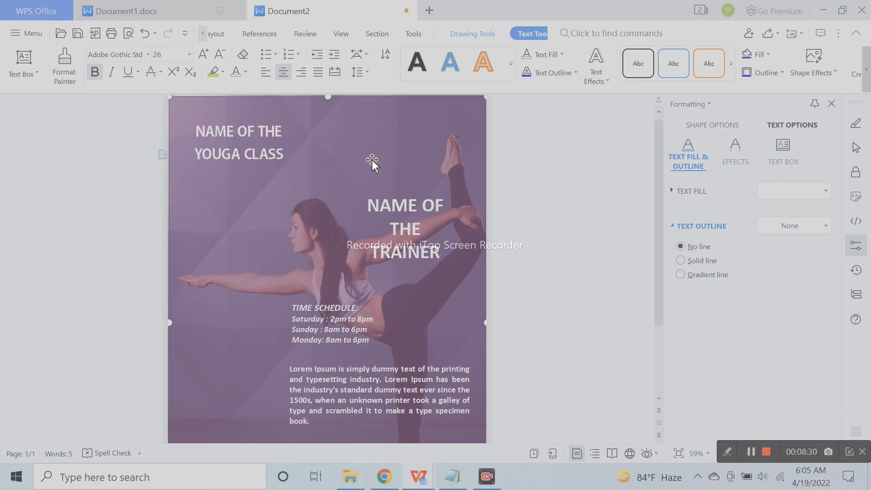
Draw a rectangle shape near the top of the poster
{"action": "left_click", "coordinate": [205, 35]}
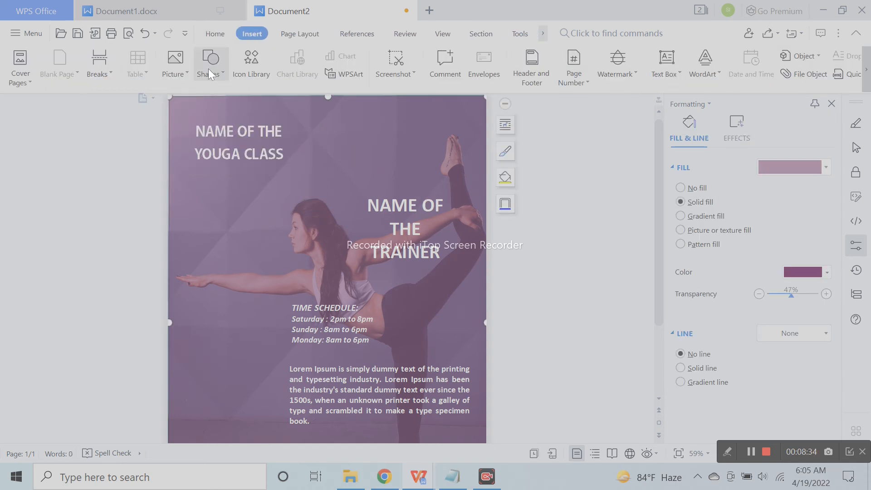
{"action": "left_click", "coordinate": [208, 69]}
{"action": "left_click", "coordinate": [243, 86]}
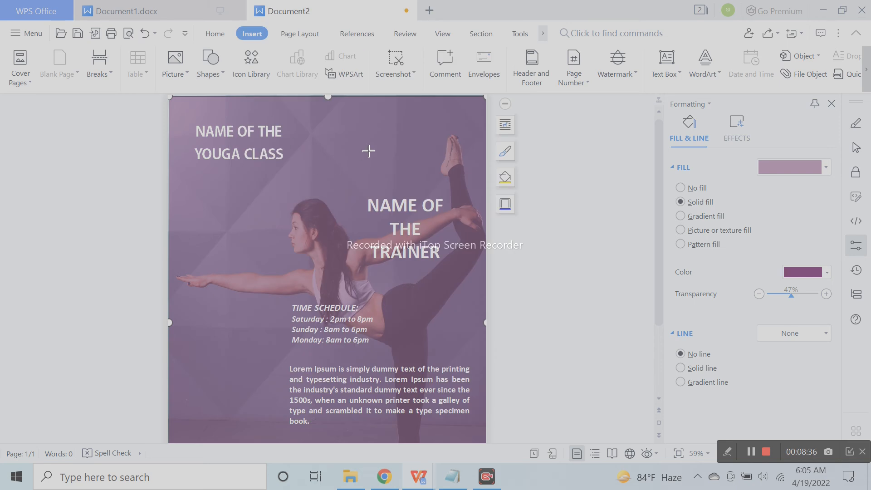
{"action": "left_click_drag", "start_coordinate": [325, 123], "coordinate": [384, 164]}
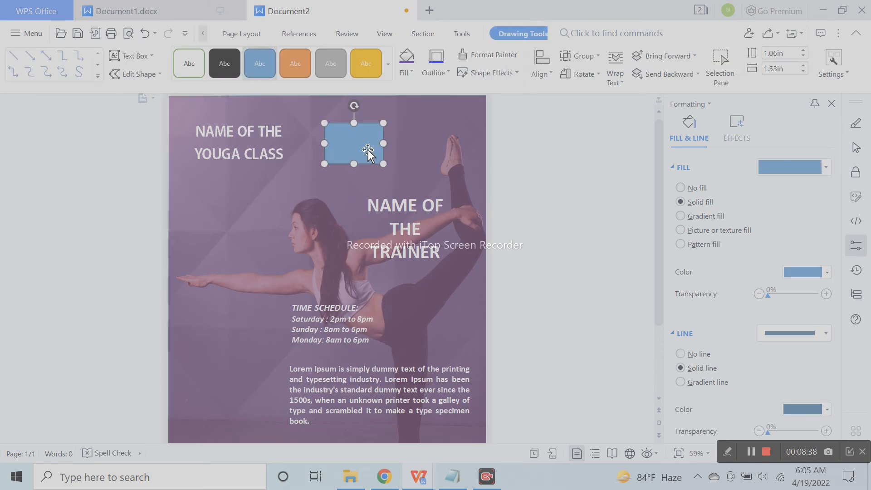
Fill the rectangle with the lotus logo picture from the Desktop and place it beside the title
{"action": "left_click", "coordinate": [728, 228]}
{"action": "left_click", "coordinate": [804, 274]}
{"action": "left_click", "coordinate": [795, 287]}
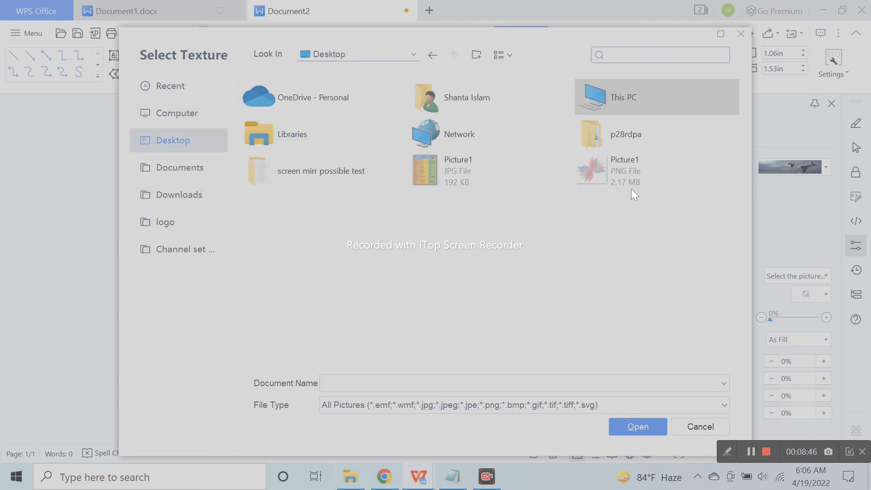
{"action": "left_click", "coordinate": [630, 181]}
{"action": "left_click", "coordinate": [617, 426]}
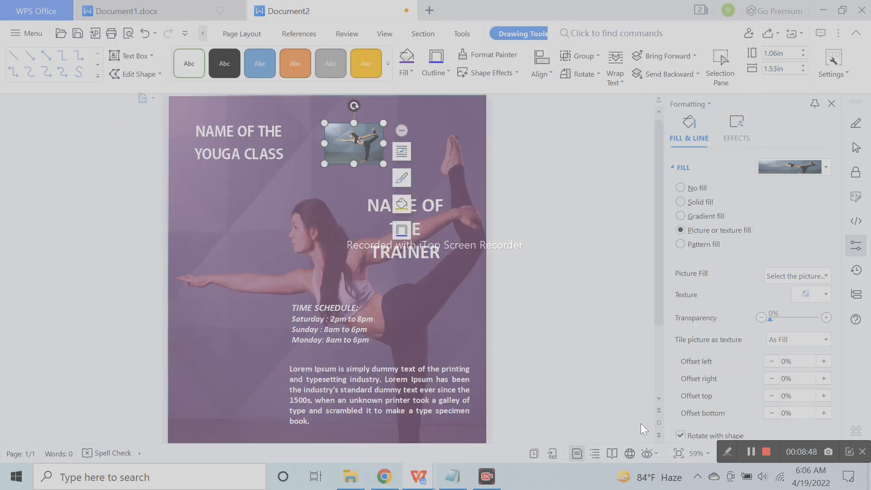
{"action": "left_click_drag", "start_coordinate": [363, 146], "coordinate": [334, 146]}
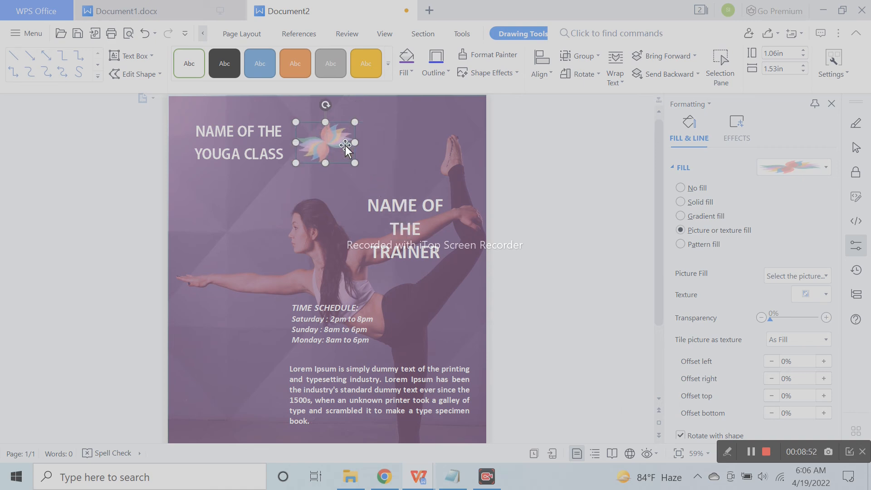
Apply an outer shadow preset to the lotus logo
{"action": "left_click", "coordinate": [733, 121]}
{"action": "left_click", "coordinate": [792, 167]}
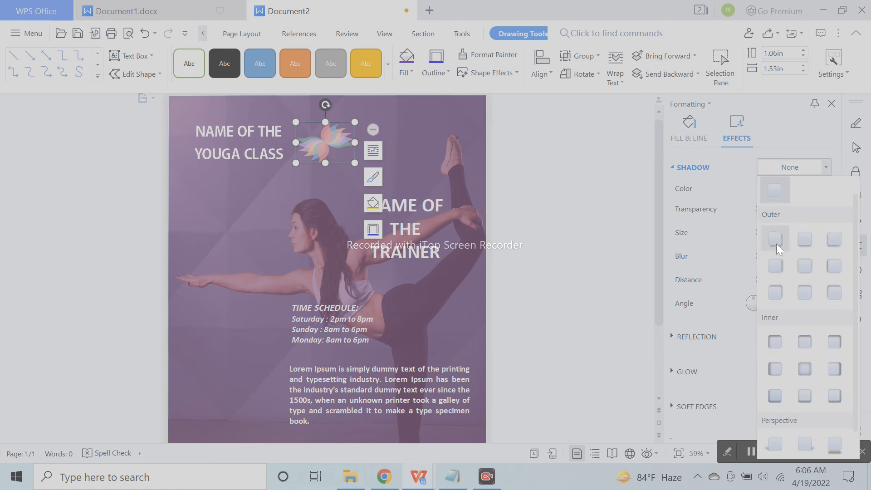
{"action": "left_click", "coordinate": [777, 244]}
{"action": "left_click", "coordinate": [608, 223]}
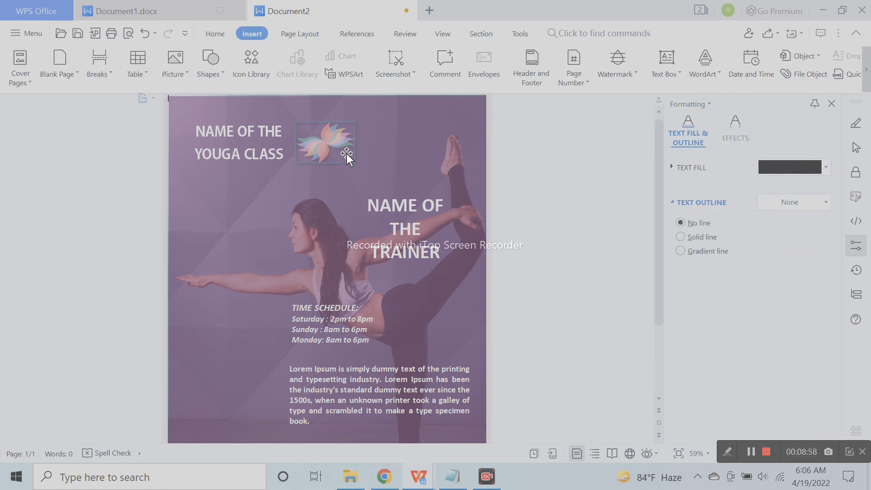
Set the lotus logo's outline to No line
{"action": "left_click", "coordinate": [346, 154]}
{"action": "left_click", "coordinate": [678, 145]}
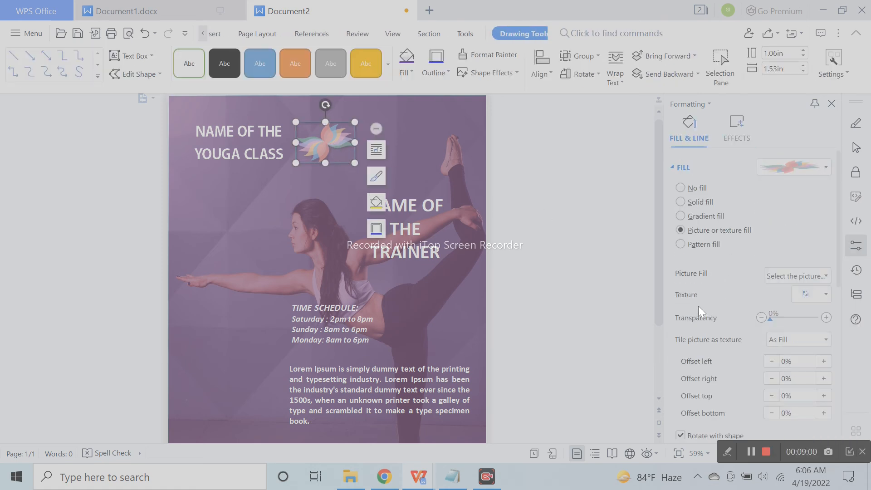
{"action": "left_click", "coordinate": [673, 171]}
{"action": "left_click", "coordinate": [690, 222]}
{"action": "left_click", "coordinate": [371, 170]}
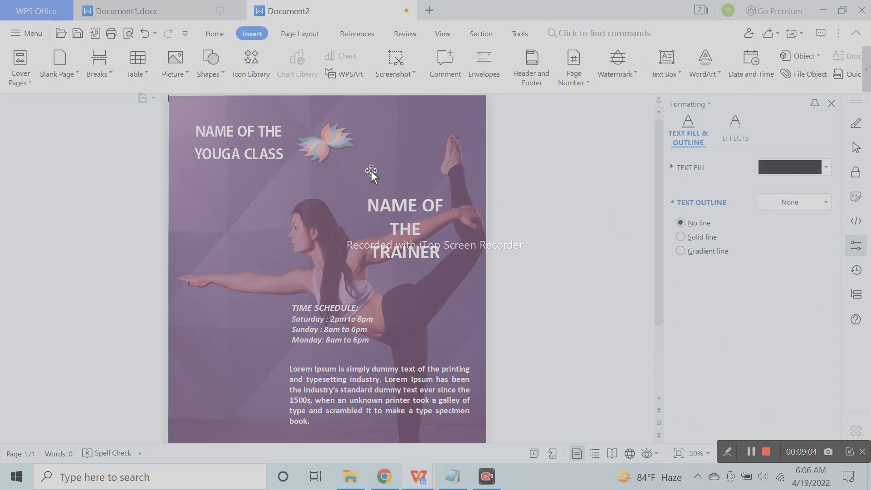
Lower the logo's shadow transparency to 57%
{"action": "left_click", "coordinate": [327, 145]}
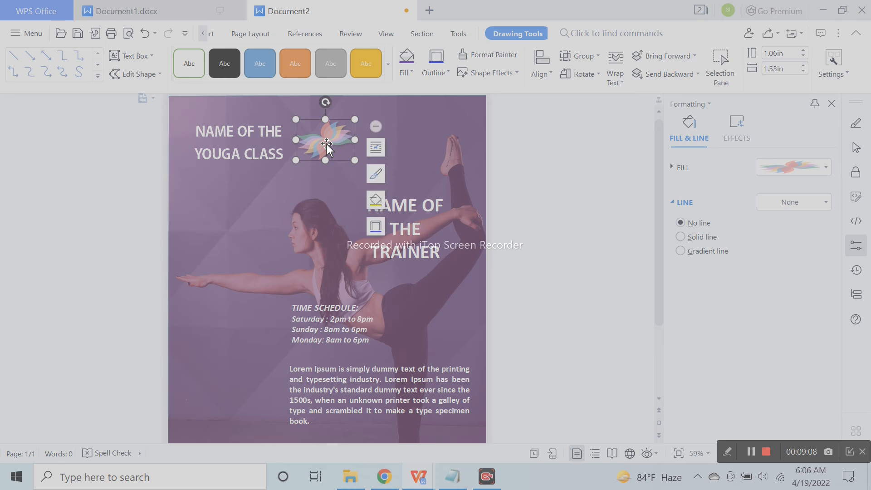
{"action": "left_click", "coordinate": [778, 164]}
{"action": "left_click", "coordinate": [737, 134]}
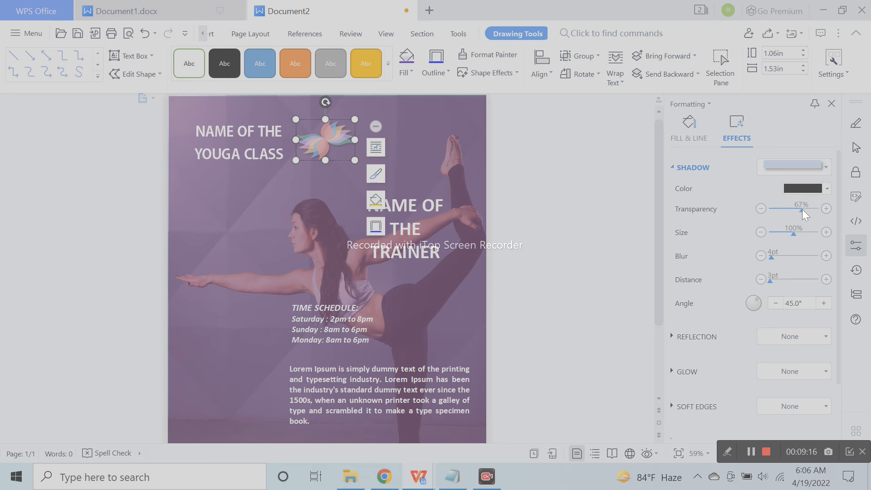
{"action": "left_click_drag", "start_coordinate": [802, 208], "coordinate": [798, 209]}
{"action": "left_click", "coordinate": [521, 202]}
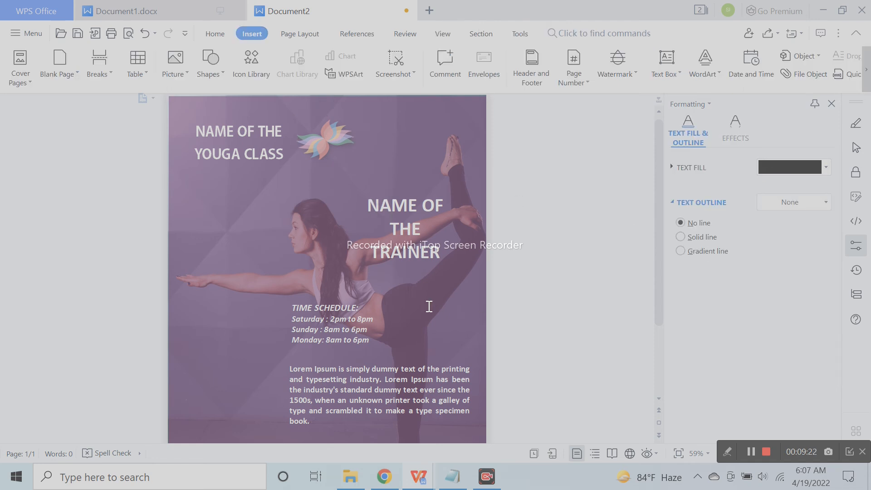
{"action": "left_click", "coordinate": [326, 144]}
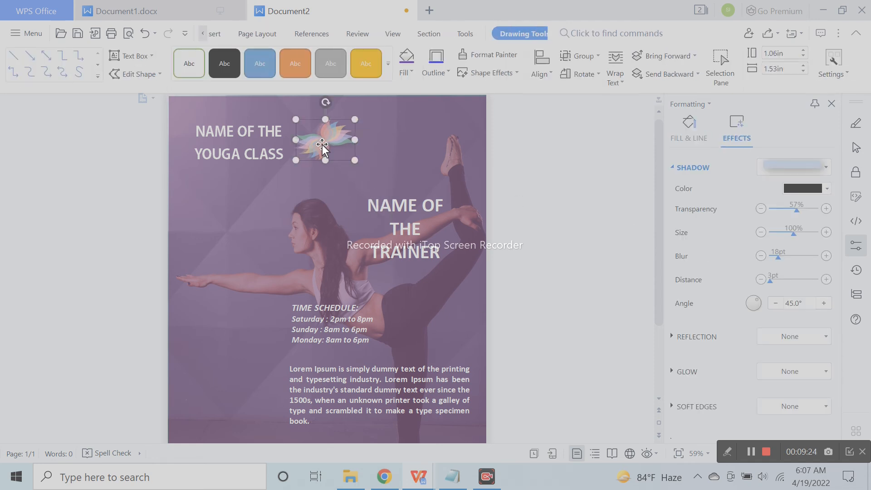
{"action": "left_click", "coordinate": [429, 153]}
{"action": "left_click", "coordinate": [439, 190]}
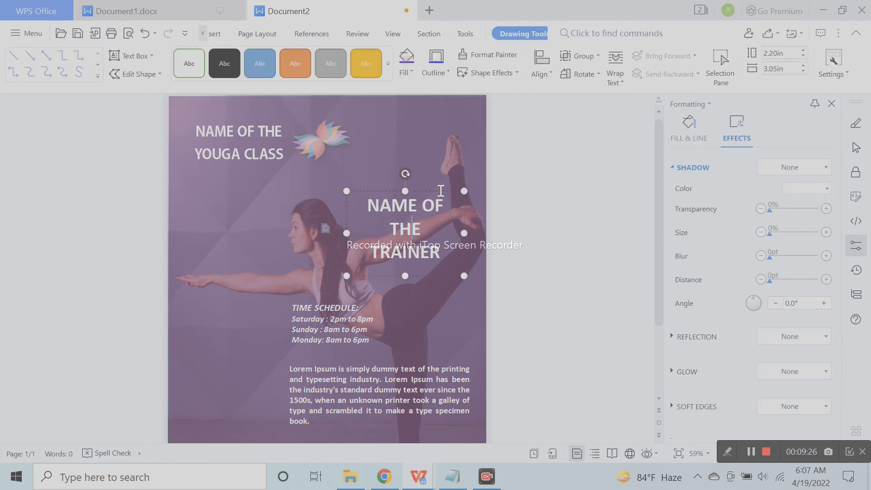
Move the NAME OF THE TRAINER heading up, enlarge it to 48 pt and widen its box
{"action": "left_click_drag", "start_coordinate": [440, 189], "coordinate": [438, 163]}
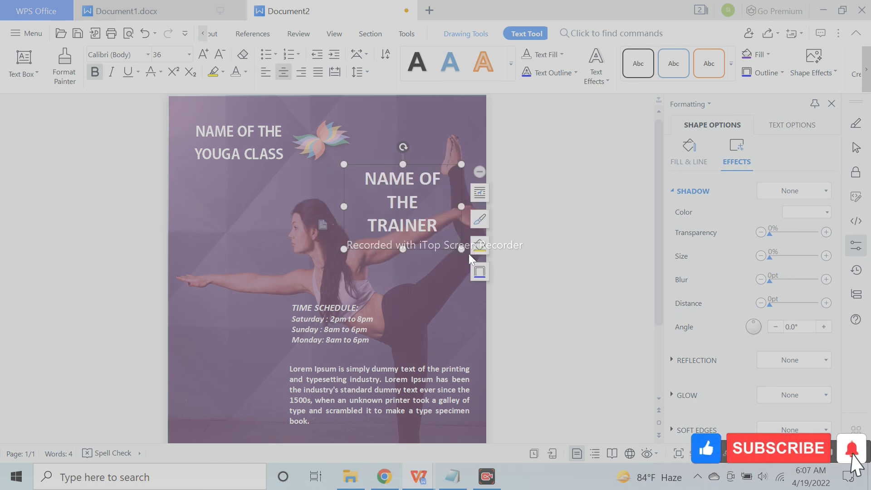
{"action": "triple_click", "coordinate": [443, 233]}
{"action": "left_click", "coordinate": [203, 54]}
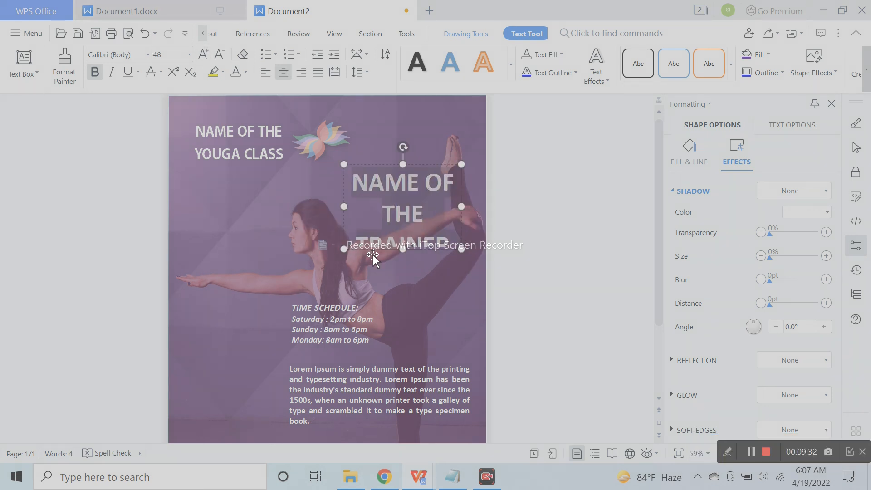
{"action": "left_click_drag", "start_coordinate": [343, 246], "coordinate": [322, 248]}
{"action": "left_click", "coordinate": [468, 276]}
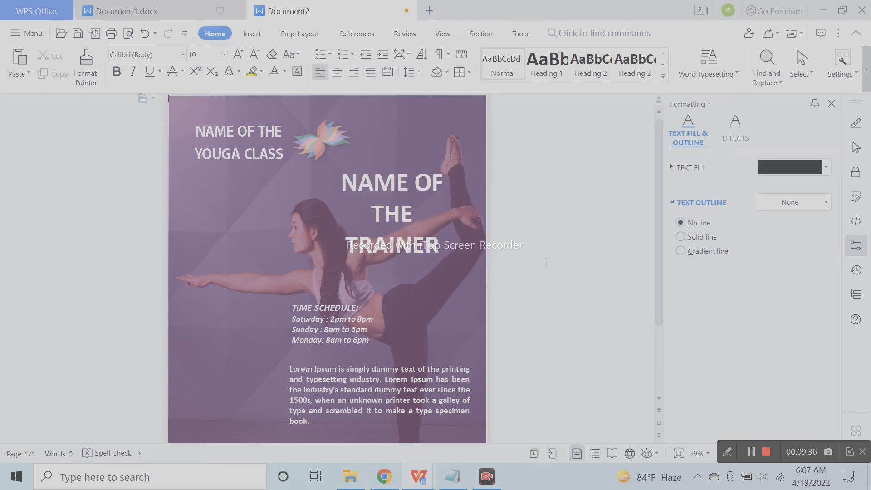
Draw a thin rectangle near the bottom of the poster
{"action": "scroll", "coordinate": [412, 261], "scroll_direction": "down", "scroll_amount": 3}
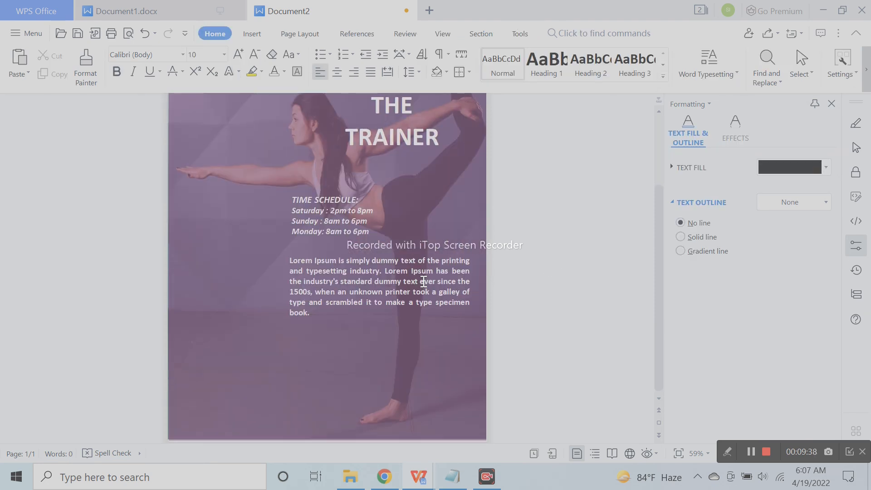
{"action": "left_click", "coordinate": [399, 283]}
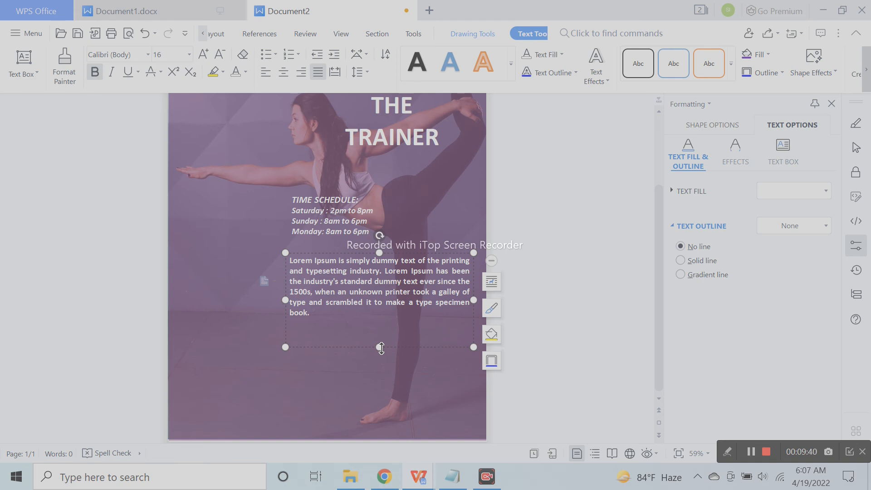
{"action": "left_click", "coordinate": [562, 352]}
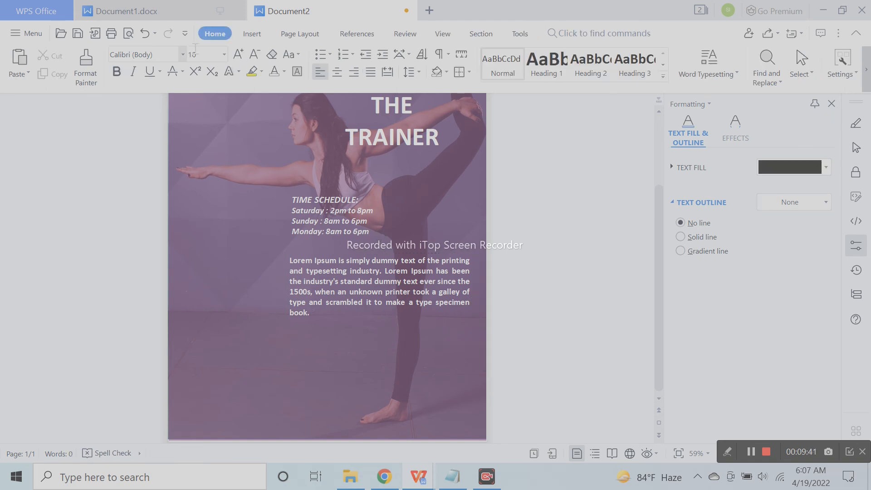
{"action": "left_click", "coordinate": [252, 34]}
{"action": "left_click", "coordinate": [210, 72]}
{"action": "left_click", "coordinate": [234, 118]}
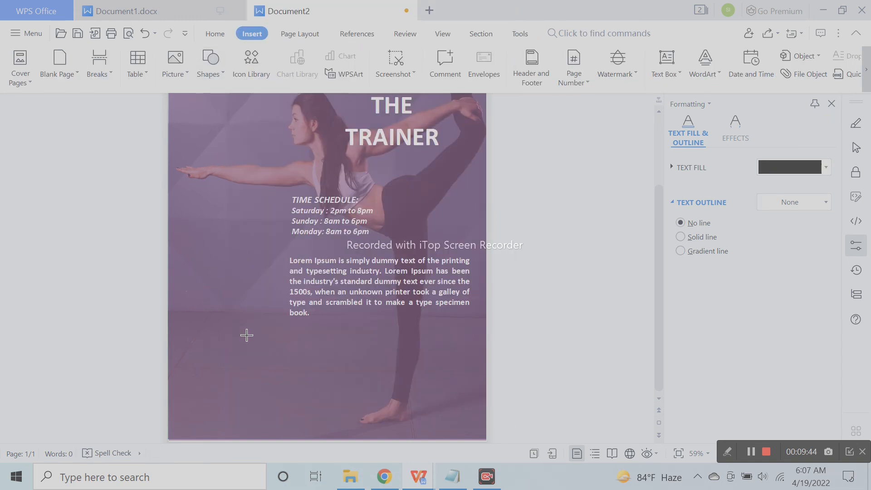
{"action": "left_click_drag", "start_coordinate": [227, 389], "coordinate": [416, 404]}
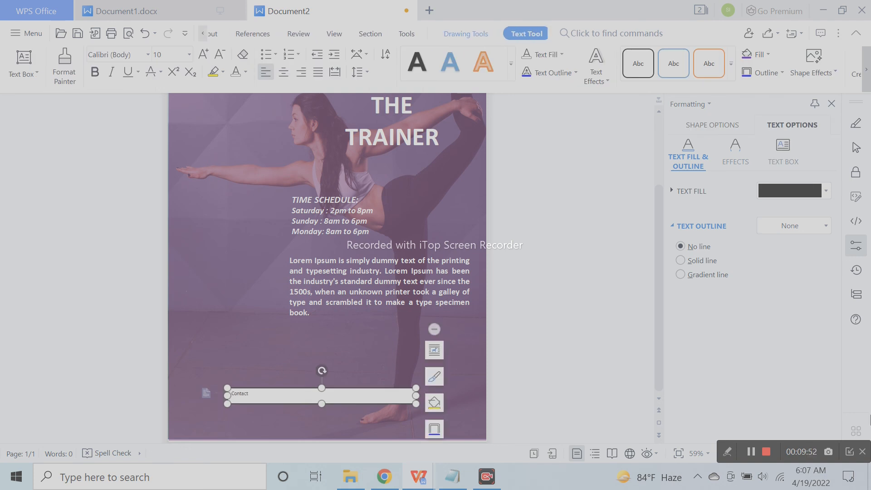
Type the contact phone number into the rectangle and centre the line
{"action": "type", "text": "594059"}
{"action": "key", "text": "BackSpace"}
{"action": "key", "text": "BackSpace"}
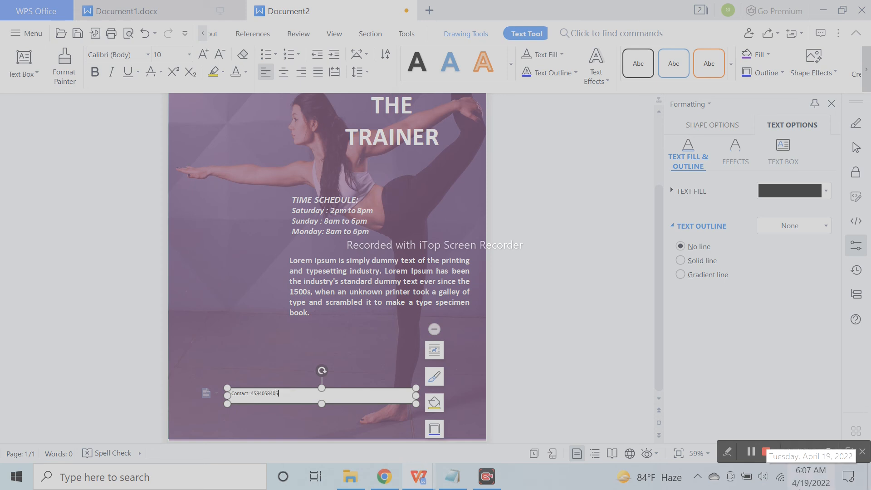
{"action": "key", "text": "ctrl+a"}
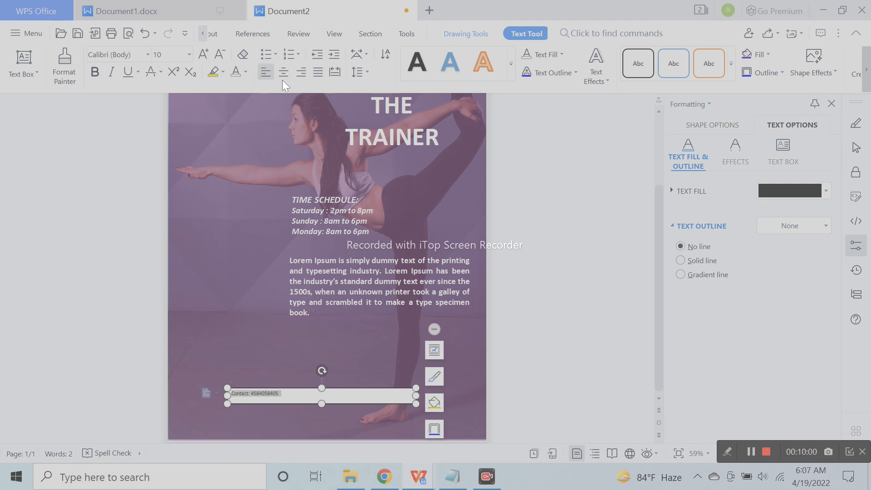
{"action": "left_click", "coordinate": [282, 72]}
{"action": "left_click", "coordinate": [203, 54]}
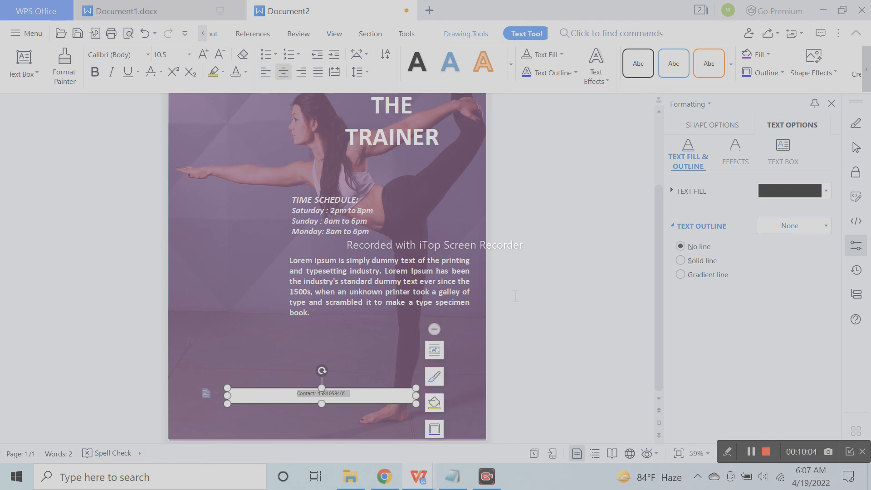
{"action": "left_click", "coordinate": [455, 338]}
{"action": "scroll", "coordinate": [447, 340], "scroll_direction": "up", "scroll_amount": 2}
{"action": "scroll", "coordinate": [467, 331], "scroll_direction": "down", "scroll_amount": 2}
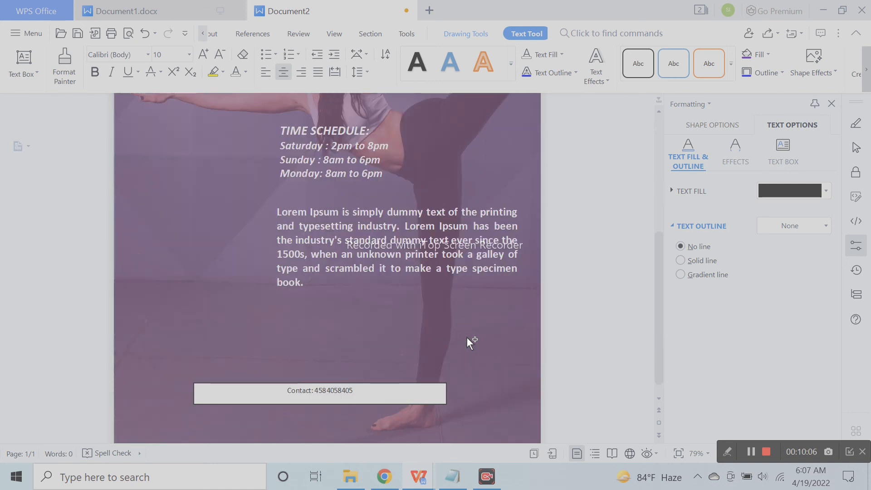
{"action": "scroll", "coordinate": [467, 337], "scroll_direction": "up", "scroll_amount": 1}
{"action": "scroll", "coordinate": [468, 338], "scroll_direction": "down", "scroll_amount": 3}
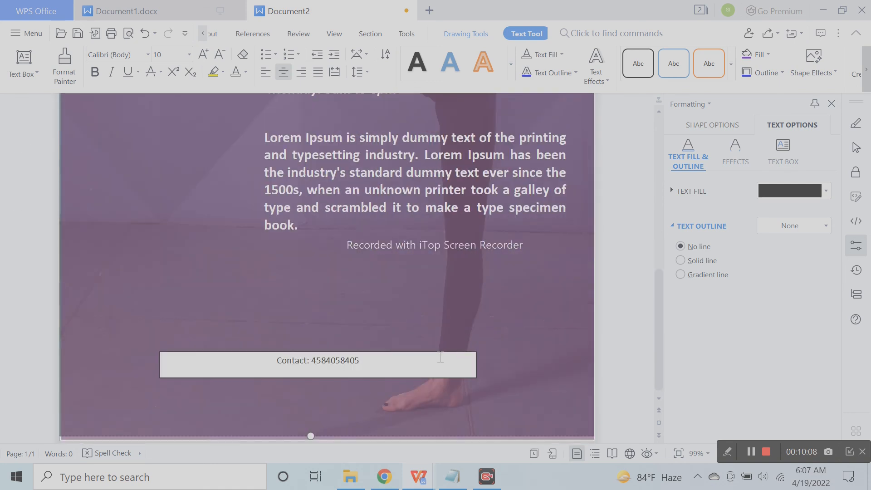
Enlarge the contact line to 18 pt and make it bold
{"action": "triple_click", "coordinate": [329, 363]}
{"action": "left_click", "coordinate": [208, 56]}
{"action": "left_click", "coordinate": [203, 55]}
{"action": "left_click", "coordinate": [204, 55]}
{"action": "left_click", "coordinate": [204, 55]}
{"action": "left_click", "coordinate": [204, 55]}
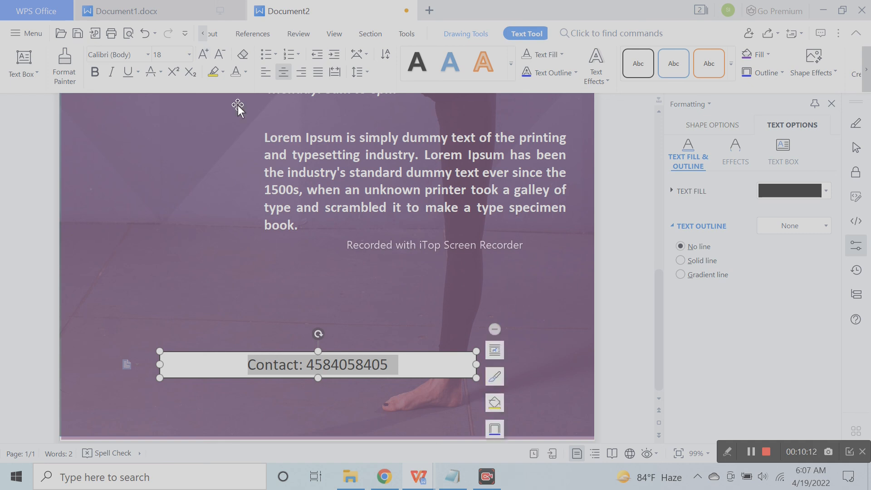
{"action": "left_click", "coordinate": [94, 74]}
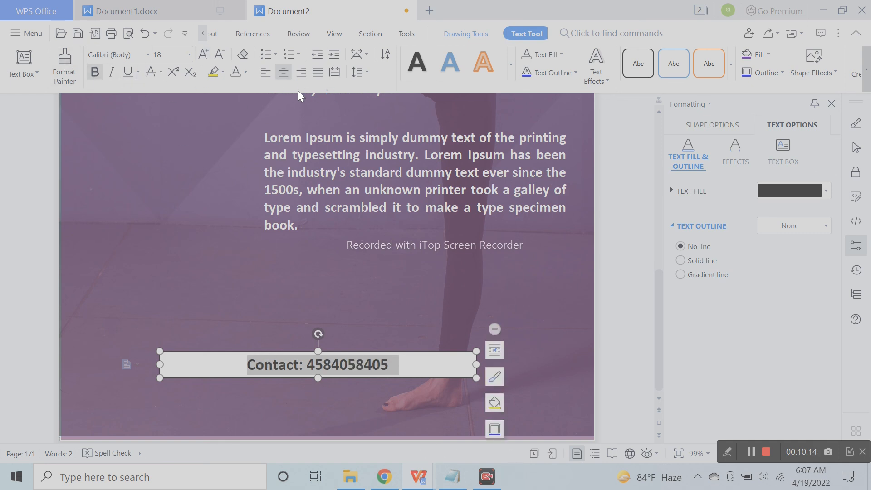
{"action": "left_click", "coordinate": [455, 352]}
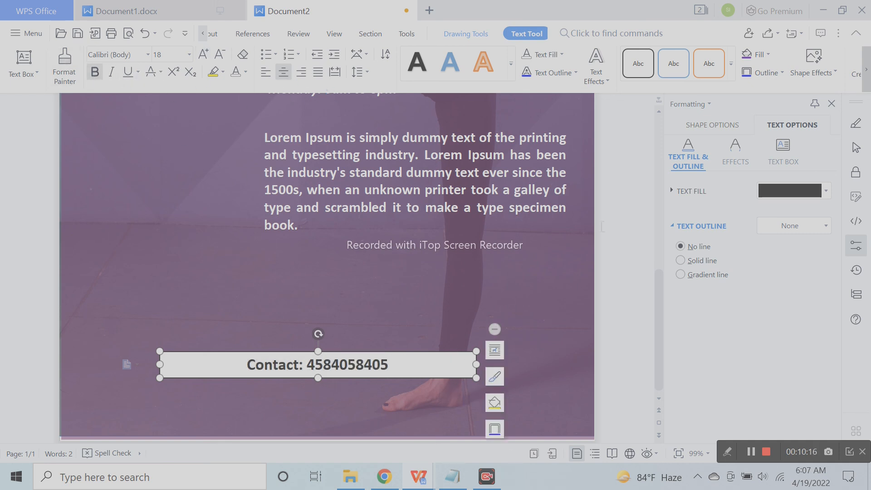
{"action": "left_click", "coordinate": [706, 125]}
{"action": "left_click", "coordinate": [692, 156]}
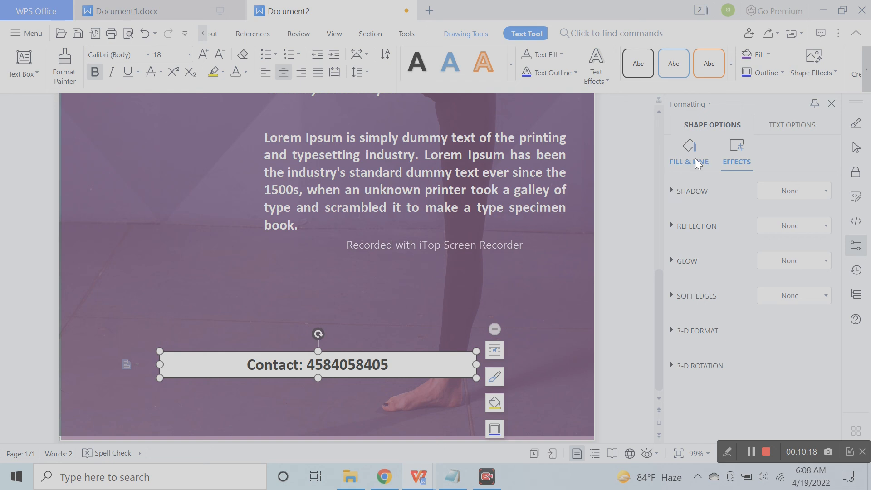
Remove the contact box's fill and outline, and make its text white at size 20
{"action": "left_click", "coordinate": [697, 212]}
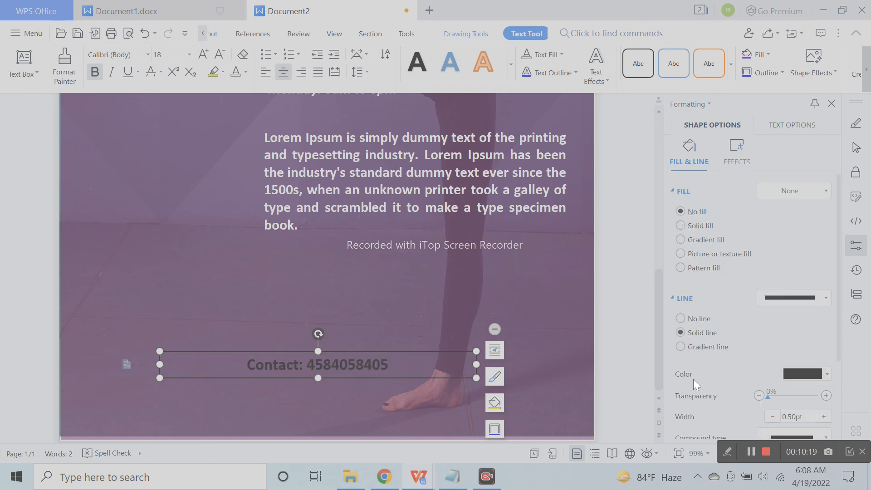
{"action": "left_click", "coordinate": [695, 319]}
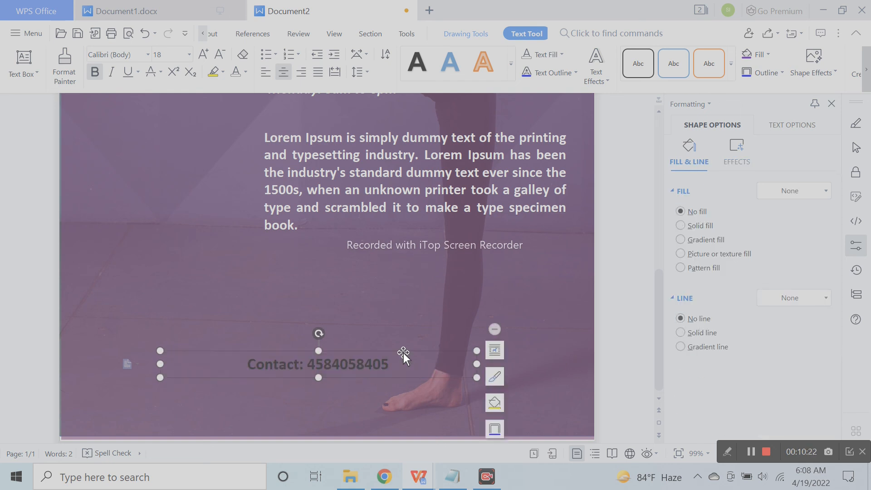
{"action": "left_click", "coordinate": [405, 369]}
{"action": "key", "text": "ctrl+a"}
{"action": "left_click", "coordinate": [238, 72]}
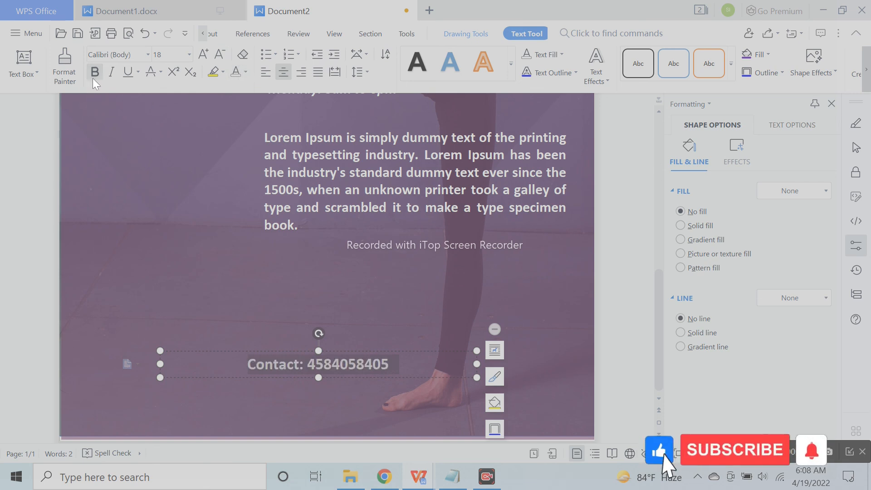
{"action": "left_click", "coordinate": [203, 55]}
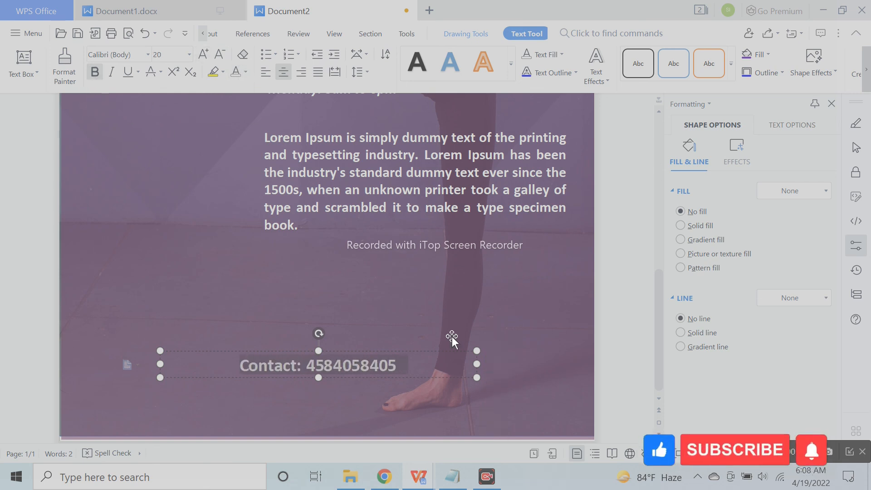
Resize the Contact box and move it down near the poster's bottom edge
{"action": "left_click_drag", "start_coordinate": [478, 377], "coordinate": [486, 384]}
{"action": "left_click_drag", "start_coordinate": [429, 353], "coordinate": [443, 359]}
{"action": "left_click", "coordinate": [645, 365]}
{"action": "scroll", "coordinate": [529, 359], "scroll_direction": "down", "scroll_amount": 4}
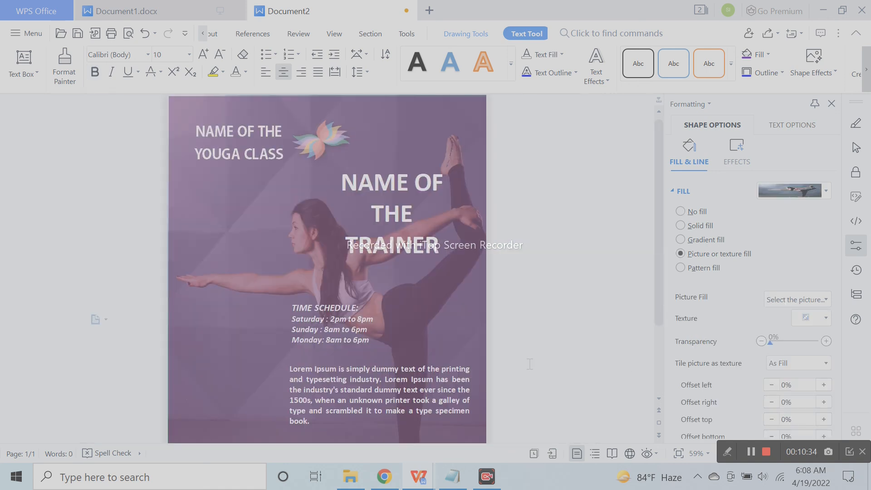
{"action": "scroll", "coordinate": [420, 352], "scroll_direction": "down", "scroll_amount": 3}
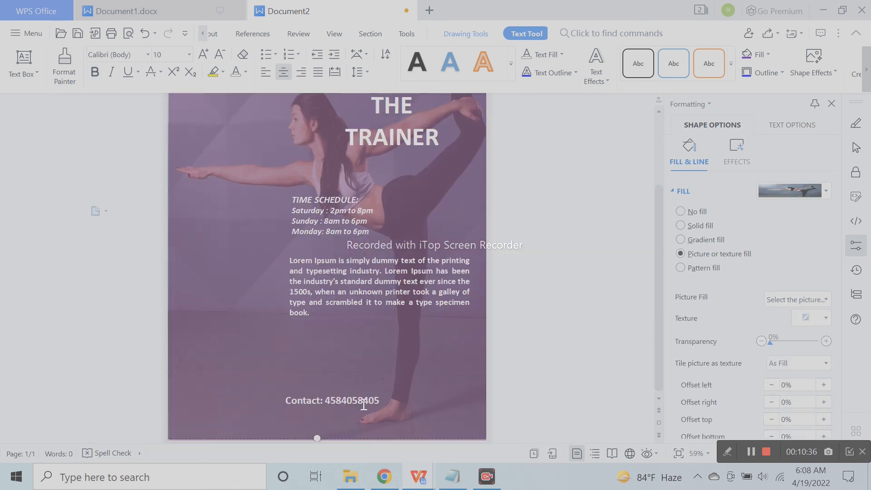
{"action": "left_click", "coordinate": [374, 392]}
Left-align the Contact text and narrow its box
{"action": "left_click_drag", "start_coordinate": [374, 393], "coordinate": [428, 345]}
{"action": "left_click", "coordinate": [264, 75]}
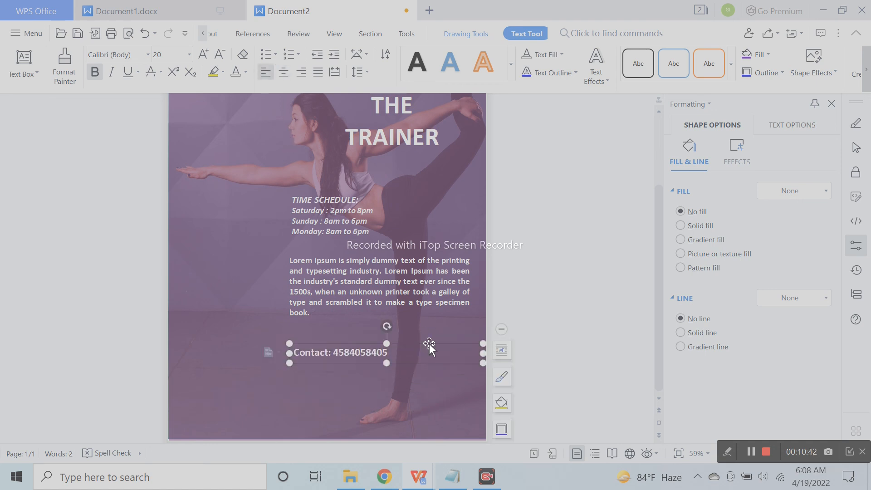
{"action": "left_click_drag", "start_coordinate": [485, 354], "coordinate": [466, 354]}
{"action": "left_click", "coordinate": [420, 368]}
{"action": "left_click", "coordinate": [375, 355]}
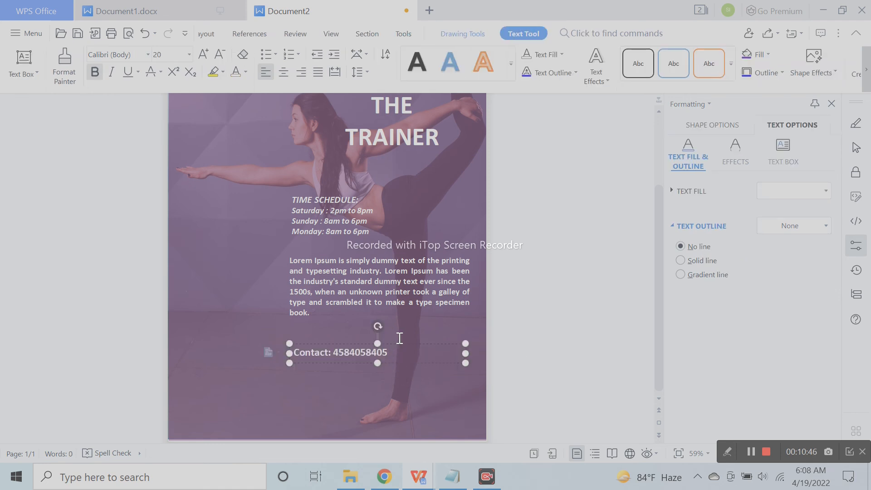
Place the Contact box at the bottom-left and Ctrl+drag a copy to its right
{"action": "mouse_move", "coordinate": [404, 344]}
{"action": "left_mouse_down"}
{"action": "mouse_move", "coordinate": [366, 399]}
{"action": "mouse_move", "coordinate": [305, 416]}
{"action": "left_mouse_up"}
{"action": "left_click_drag", "start_coordinate": [371, 425], "coordinate": [326, 425]}
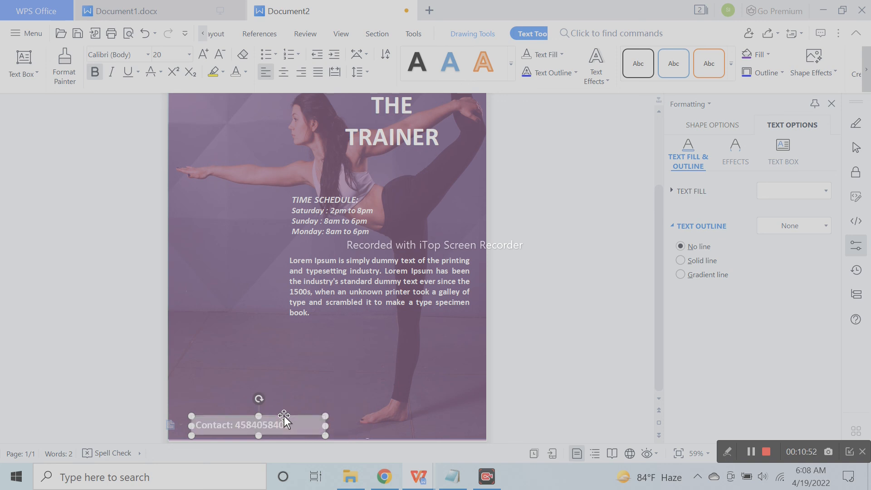
{"action": "left_click", "coordinate": [339, 435]}
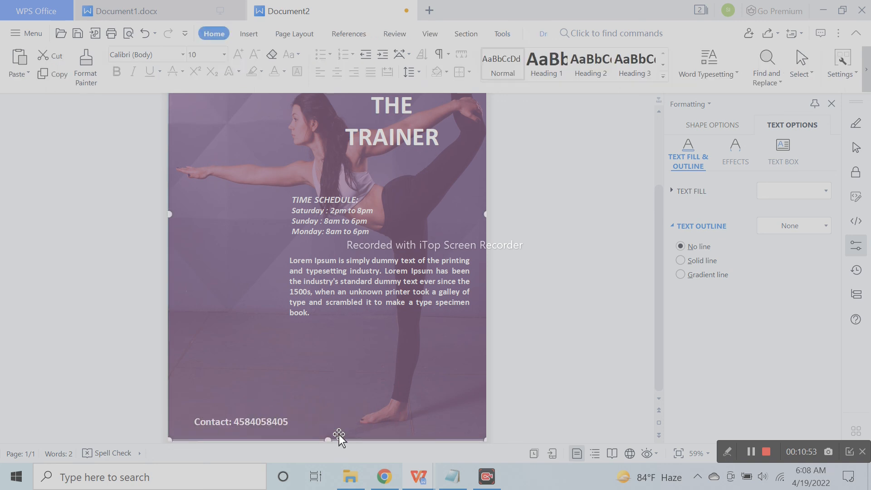
{"action": "left_click", "coordinate": [242, 421]}
{"action": "left_click_drag", "start_coordinate": [319, 432], "coordinate": [457, 431]}
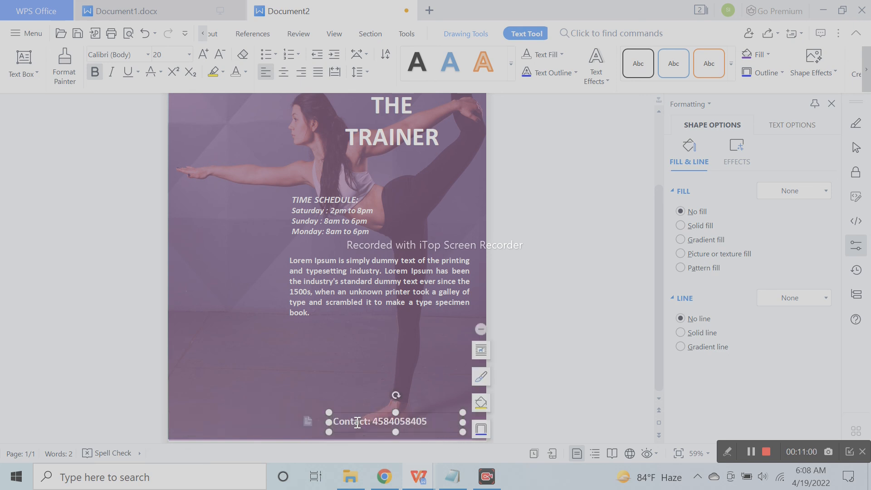
{"action": "left_click", "coordinate": [144, 33]}
{"action": "left_click_drag", "start_coordinate": [287, 413], "coordinate": [421, 414]}
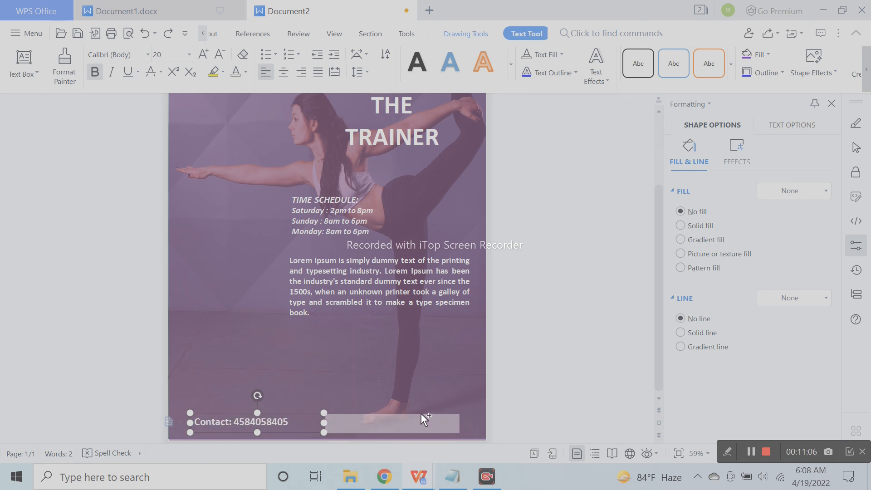
{"action": "left_click", "coordinate": [357, 423]}
Replace the copied box's text with an Email line containing the e-mail address
{"action": "key", "text": "ctrl+a"}
{"action": "type", "text": "Eam"}
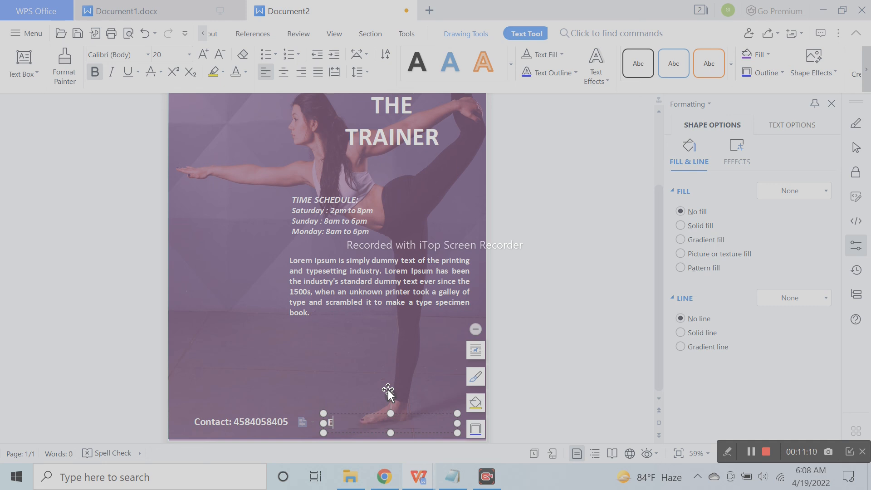
{"action": "key", "text": "BackSpace"}
{"action": "key", "text": "BackSpace"}
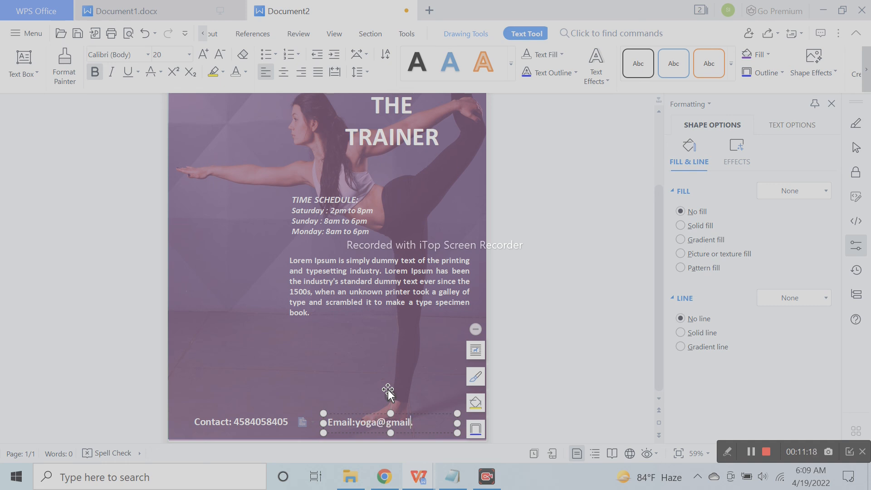
{"action": "left_click", "coordinate": [558, 430]}
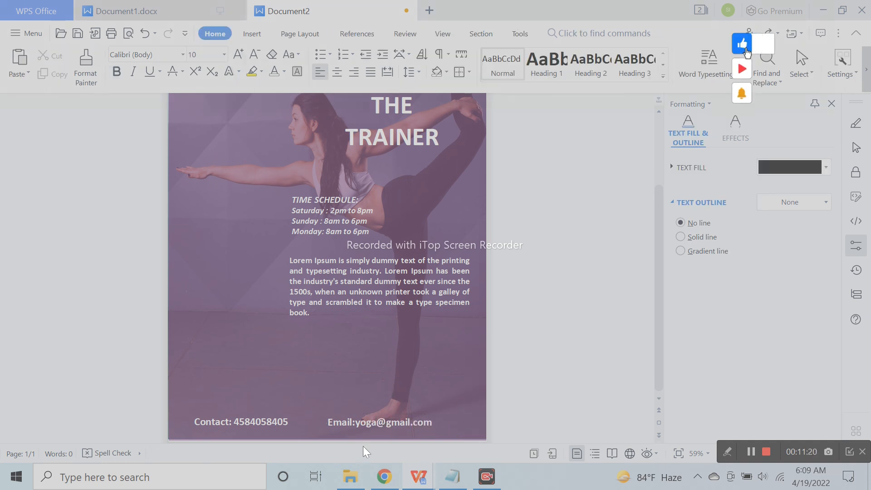
Add spaces around the colons in the Email and Contact lines
{"action": "left_click", "coordinate": [357, 424]}
{"action": "key", "text": "Left"}
{"action": "key", "text": "Left"}
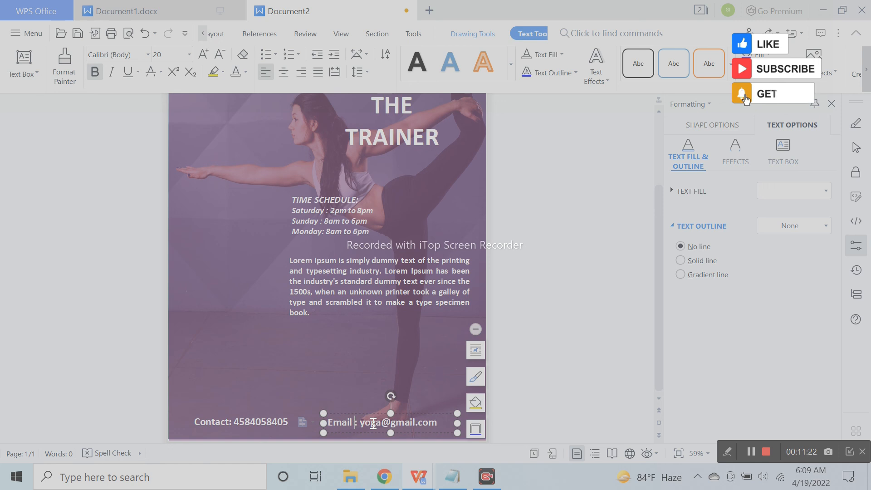
{"action": "left_click", "coordinate": [229, 421]}
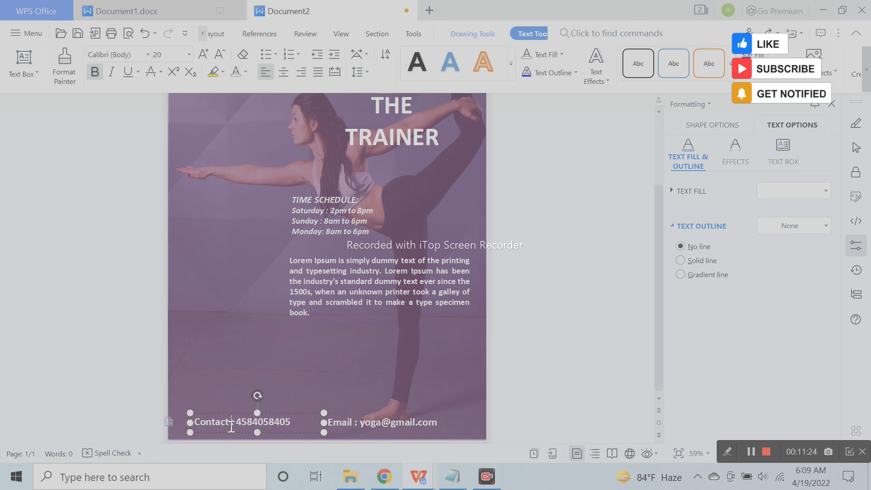
{"action": "left_click", "coordinate": [588, 397]}
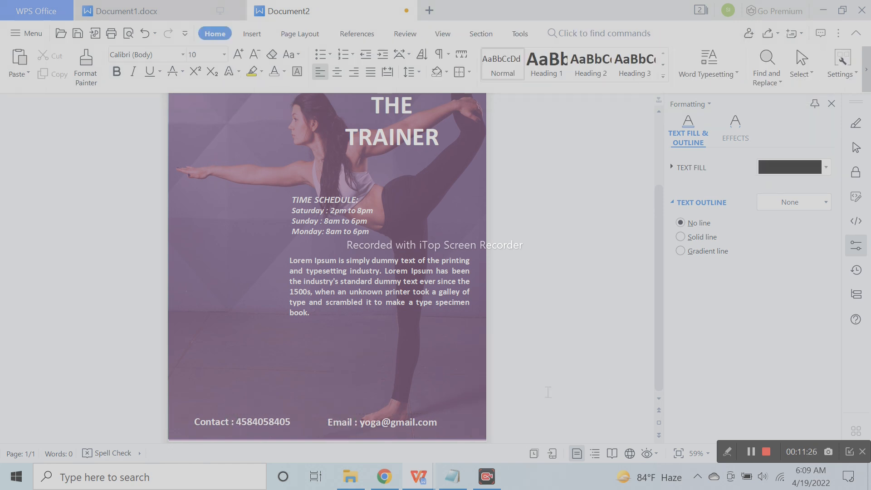
{"action": "left_click", "coordinate": [350, 437]}
{"action": "left_click", "coordinate": [284, 427], "text": "shift"}
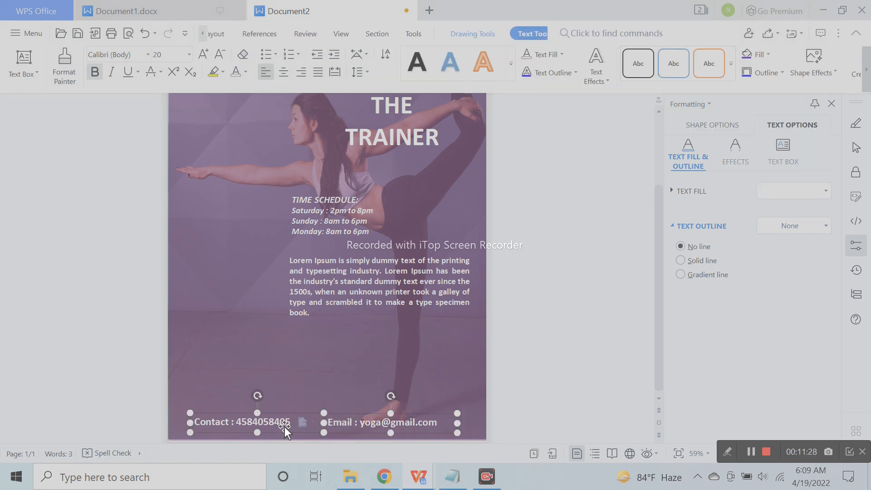
Group the Contact and Email boxes, nudge them right, and raise Email to align with Contact
{"action": "left_click", "coordinate": [447, 378]}
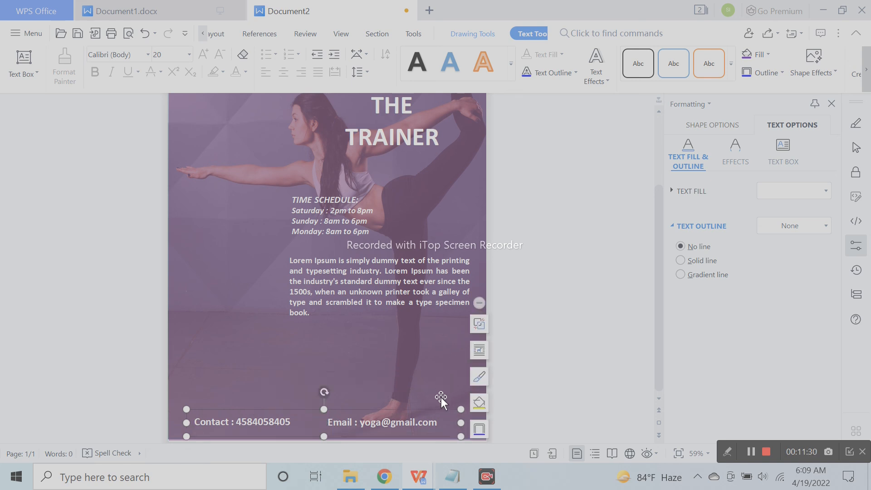
{"action": "key", "text": "Right"}
{"action": "key", "text": "Right"}
{"action": "key", "text": "Right"}
{"action": "key", "text": "Right"}
{"action": "key", "text": "Right"}
{"action": "key", "text": "Right"}
{"action": "key", "text": "Right"}
{"action": "key", "text": "Right"}
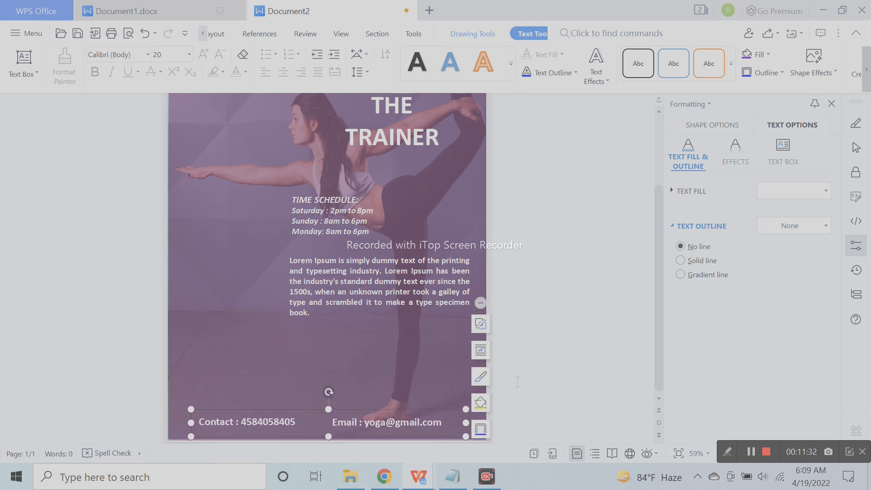
{"action": "key", "text": "Right"}
{"action": "key", "text": "Right"}
{"action": "key", "text": "Right"}
{"action": "left_click", "coordinate": [533, 384]}
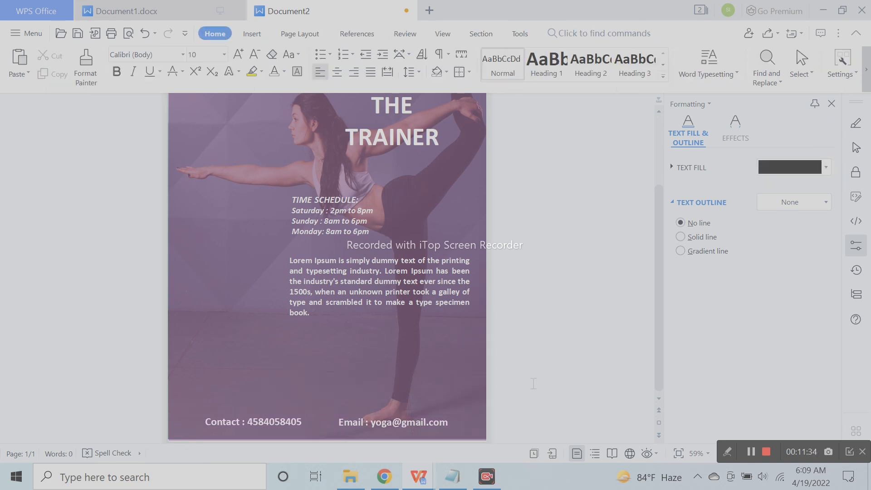
{"action": "left_click", "coordinate": [398, 426]}
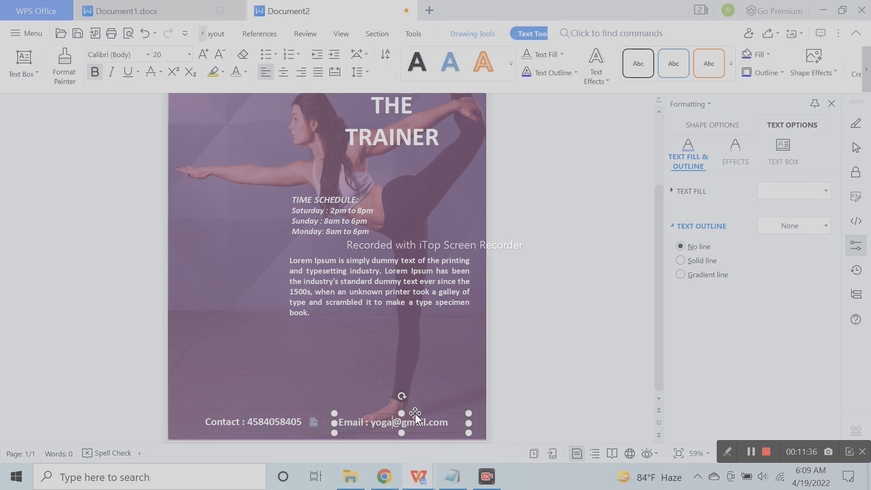
{"action": "key", "text": "Up"}
{"action": "key", "text": "Up"}
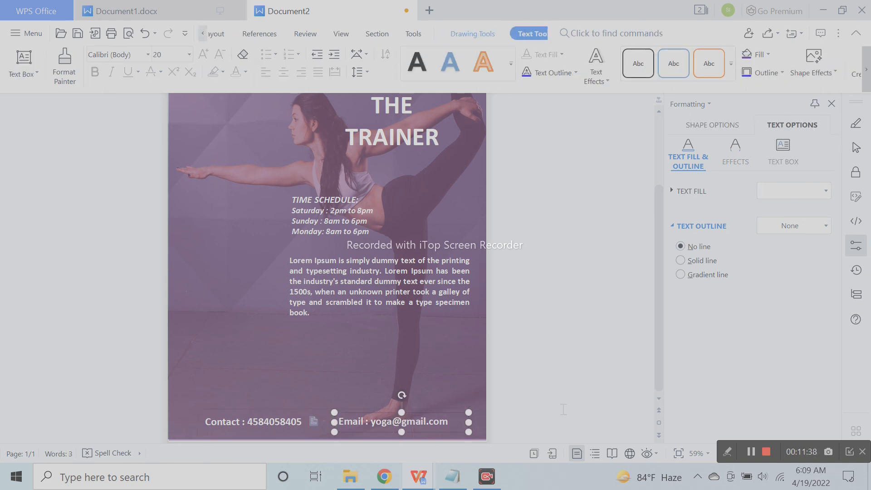
{"action": "left_click", "coordinate": [563, 408]}
{"action": "scroll", "coordinate": [453, 381], "scroll_direction": "up", "scroll_amount": 2}
{"action": "scroll", "coordinate": [434, 367], "scroll_direction": "down", "scroll_amount": 2}
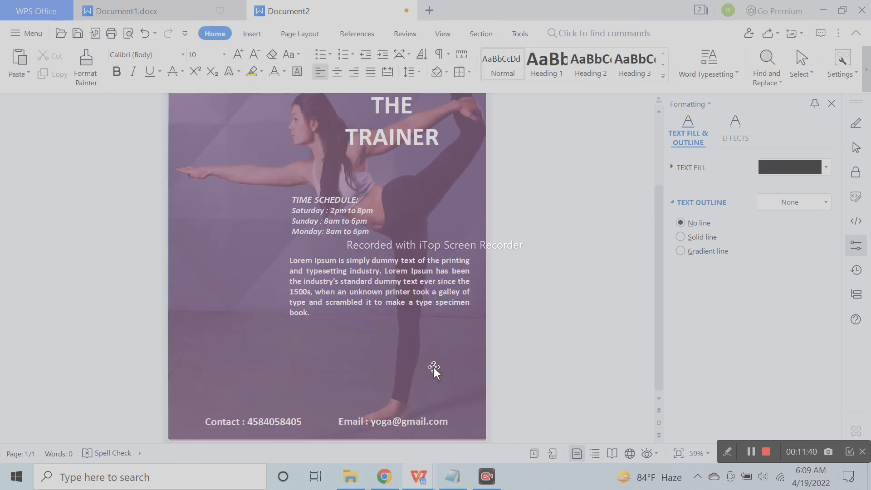
{"action": "scroll", "coordinate": [432, 336], "scroll_direction": "down", "scroll_amount": 2}
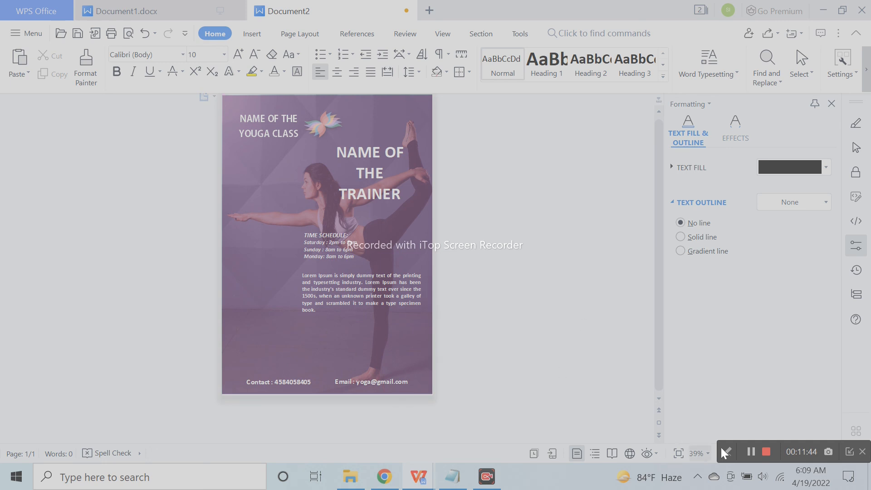
Save the poster as Document2.docx and review the footer
{"action": "left_click", "coordinate": [747, 452]}
{"action": "scroll", "coordinate": [393, 362], "scroll_direction": "up", "scroll_amount": 3}
{"action": "scroll", "coordinate": [393, 362], "scroll_direction": "up", "scroll_amount": 1}
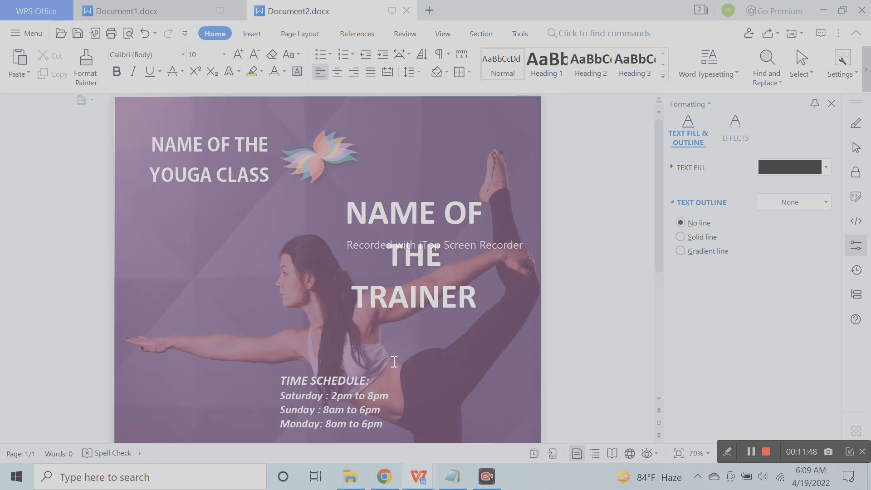
{"action": "scroll", "coordinate": [393, 362], "scroll_direction": "down", "scroll_amount": 3}
{"action": "scroll", "coordinate": [394, 364], "scroll_direction": "down", "scroll_amount": 4}
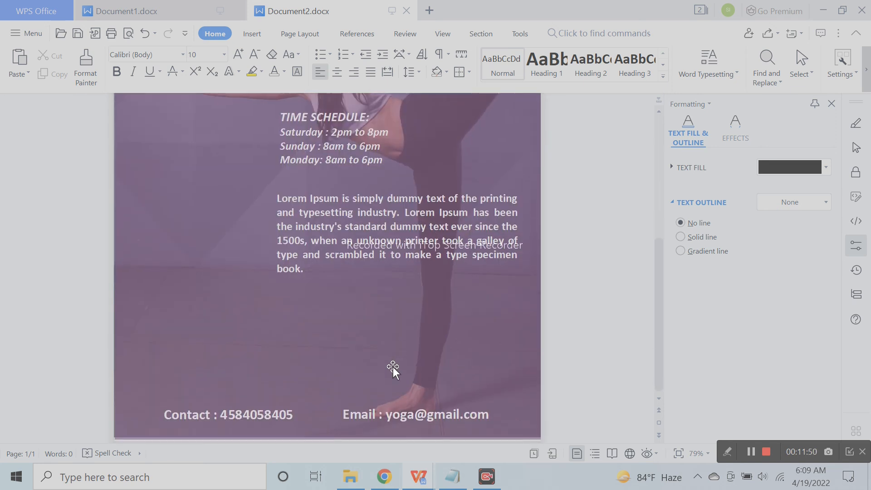
{"action": "left_click", "coordinate": [766, 454]}
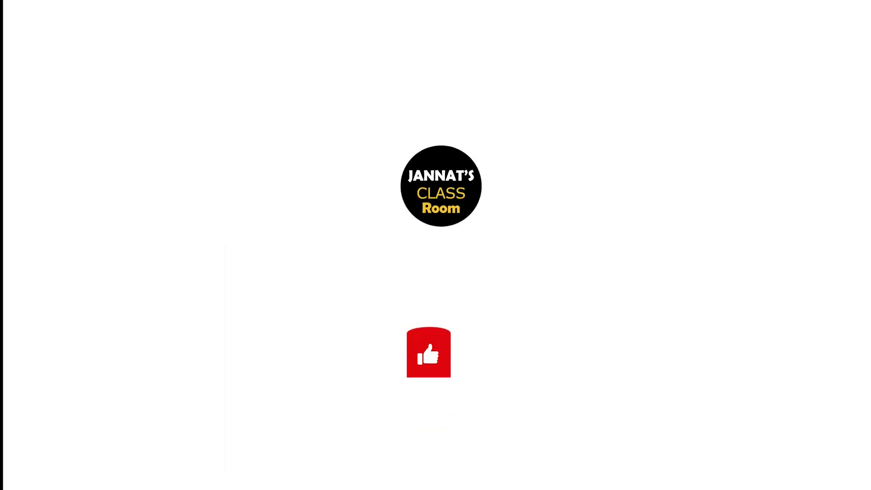